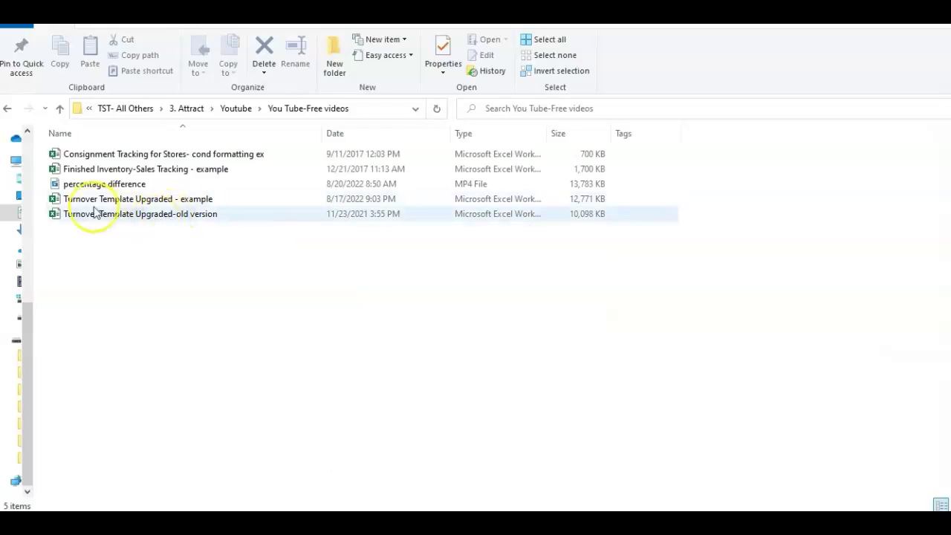
- Open the 'Turnover Template Upgraded-old version' workbook from the You Tube-Free videos folder in Excel
{"action": "left_click", "coordinate": [213, 216]}
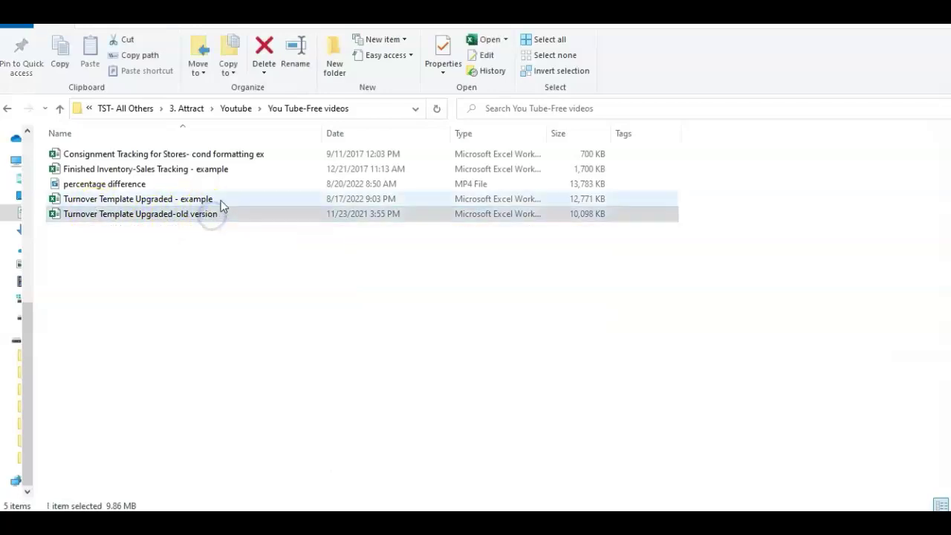
{"action": "double_click", "coordinate": [227, 210]}
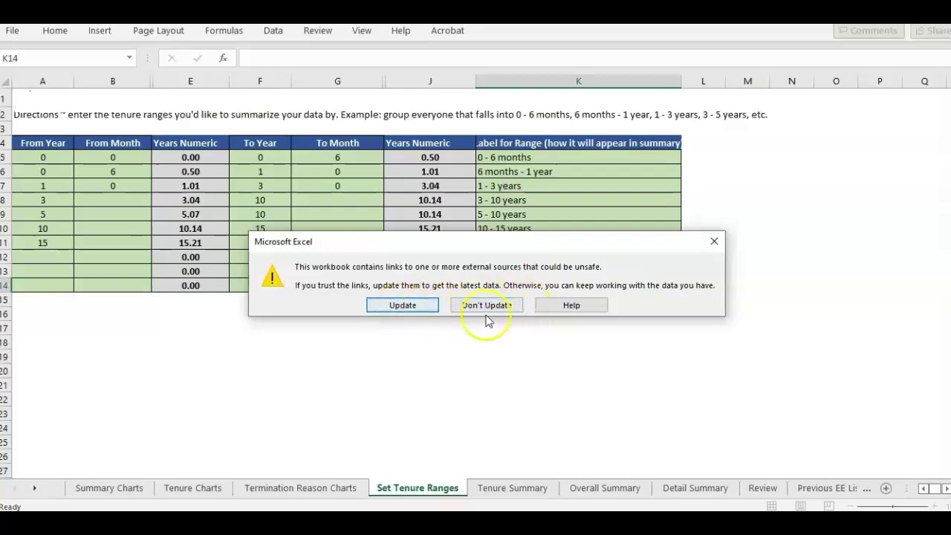
- Attempt to update the external links, and when some fail, bring up the Edit Links source list
{"action": "left_click", "coordinate": [397, 307]}
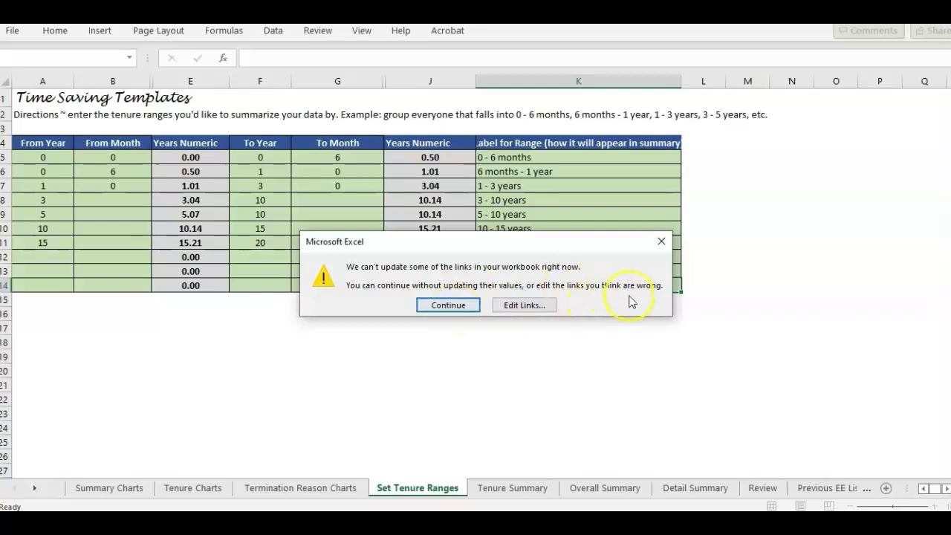
{"action": "left_click", "coordinate": [518, 310]}
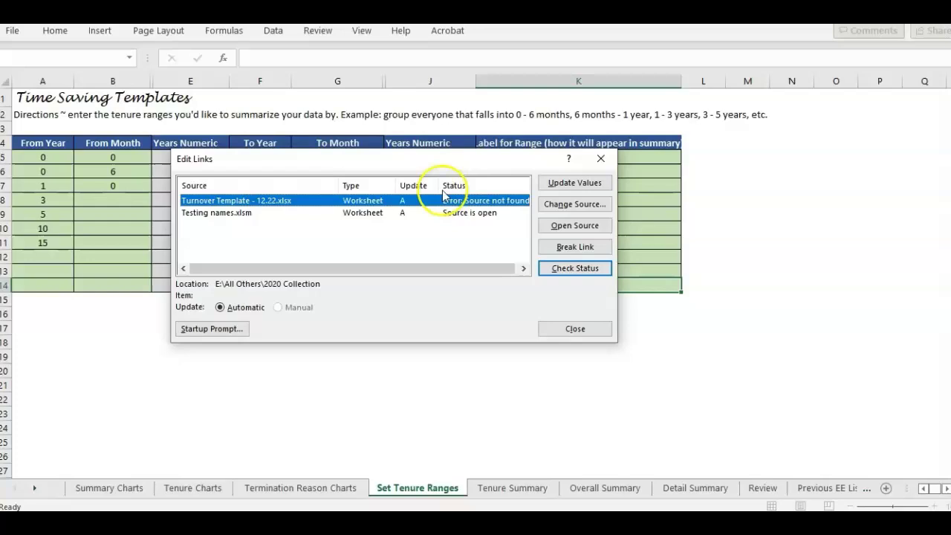
- Review the locations of the Testing names.xlsm and Turnover Template - 12.22.xlsx links, and check their status
{"action": "left_click", "coordinate": [223, 212]}
{"action": "left_click", "coordinate": [224, 201]}
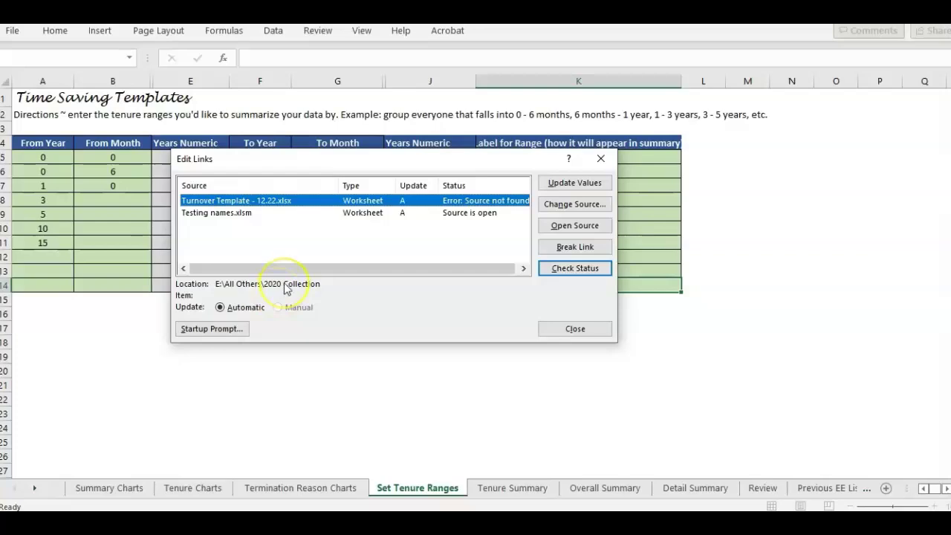
{"action": "left_click", "coordinate": [455, 214]}
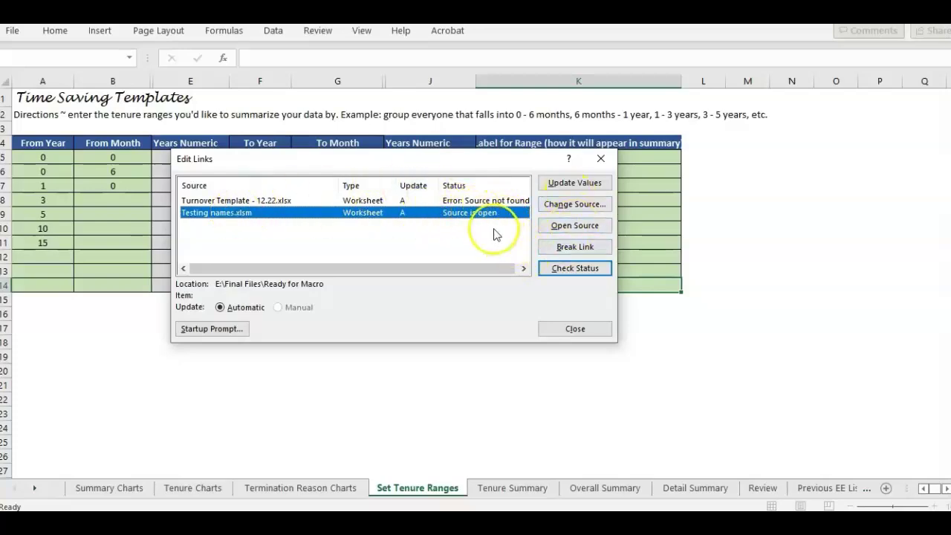
{"action": "left_click", "coordinate": [486, 201]}
{"action": "left_click", "coordinate": [575, 269]}
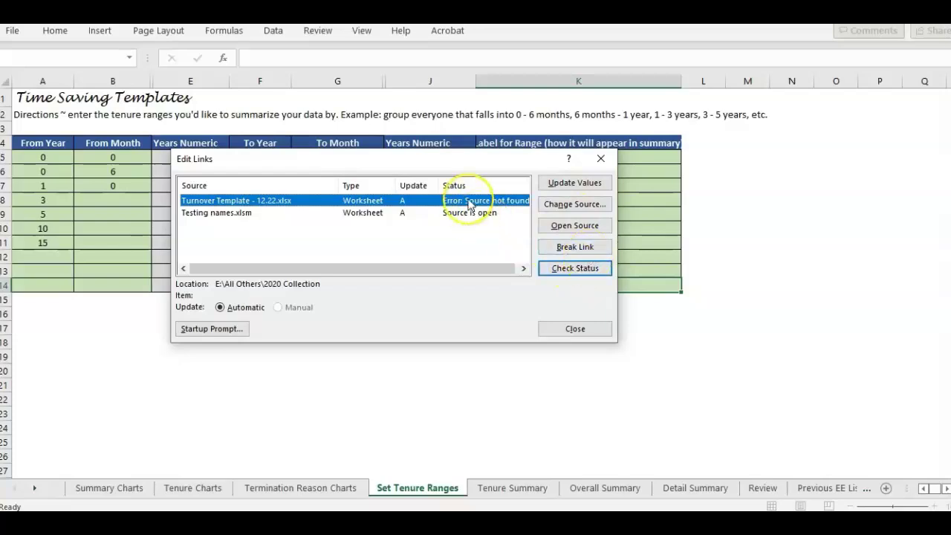
- Recheck link status, then begin choosing a replacement source for Turnover Template - 12.22.xlsx
{"action": "left_click", "coordinate": [245, 212]}
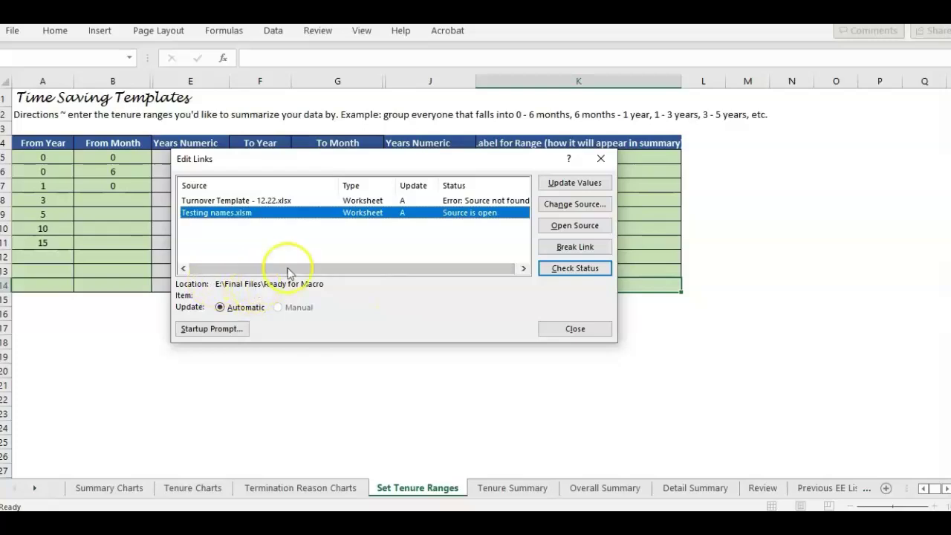
{"action": "left_click", "coordinate": [431, 200]}
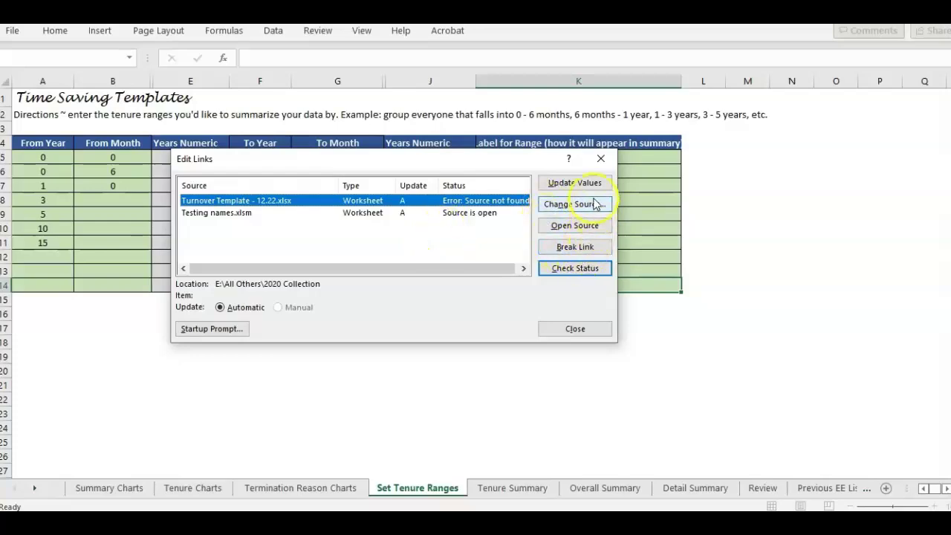
{"action": "left_click", "coordinate": [576, 268]}
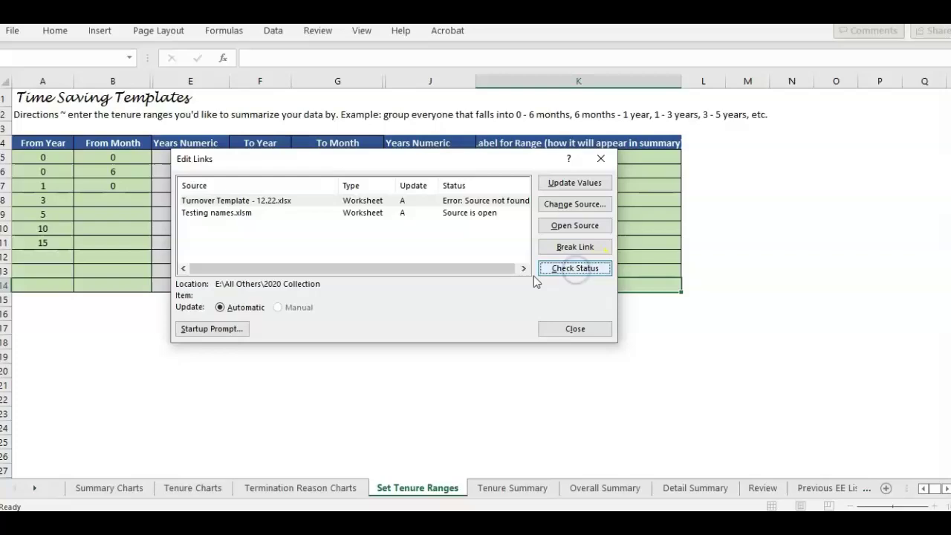
{"action": "left_click", "coordinate": [464, 202]}
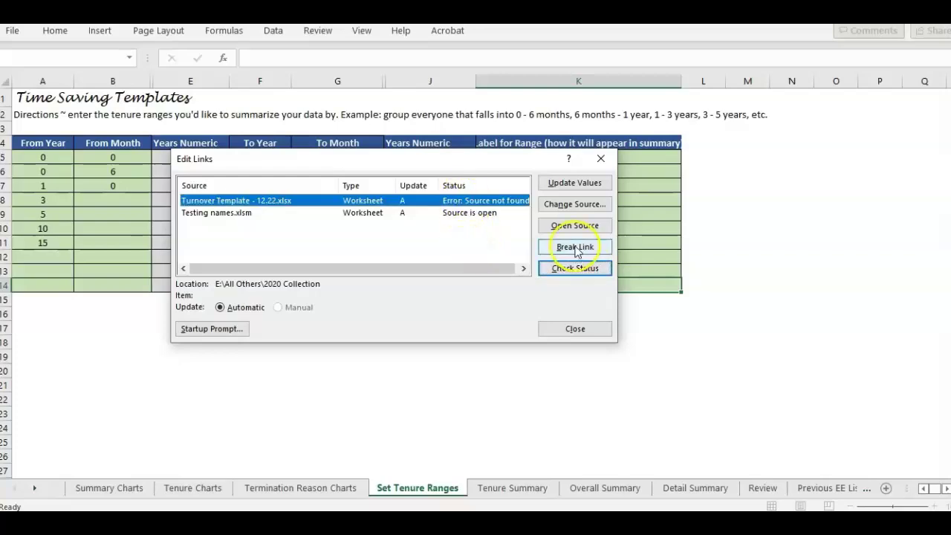
{"action": "left_click", "coordinate": [578, 203]}
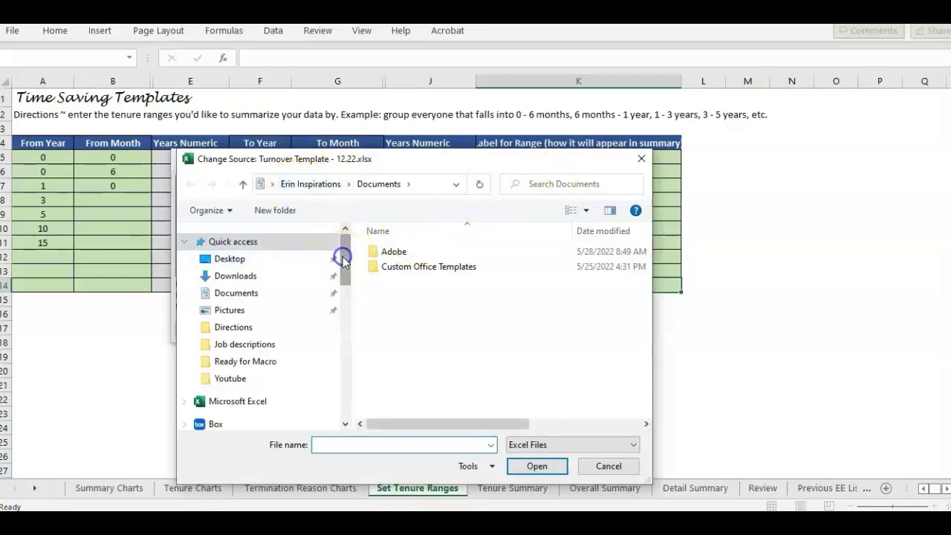
- Cancel the replacement-file choice and reselect the missing Turnover Template - 12.22.xlsx link
{"action": "left_click", "coordinate": [644, 159]}
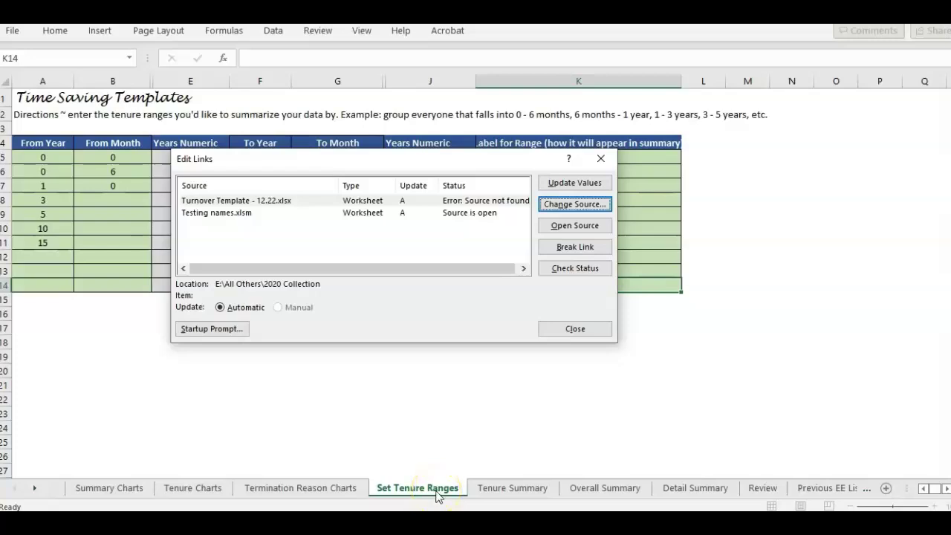
{"action": "left_click", "coordinate": [373, 198]}
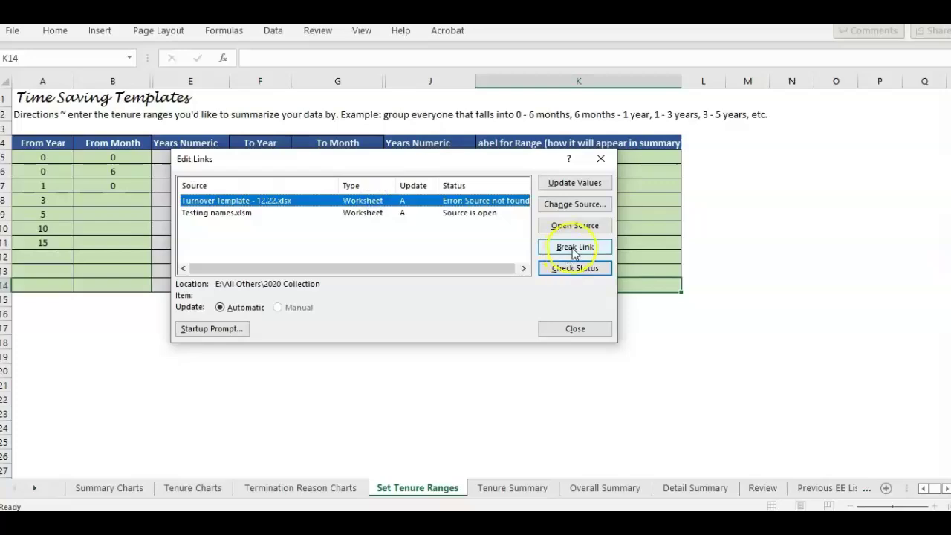
- Start breaking the Turnover Template link, cancel the confirmation, and close Edit Links unchanged
{"action": "left_click", "coordinate": [568, 252]}
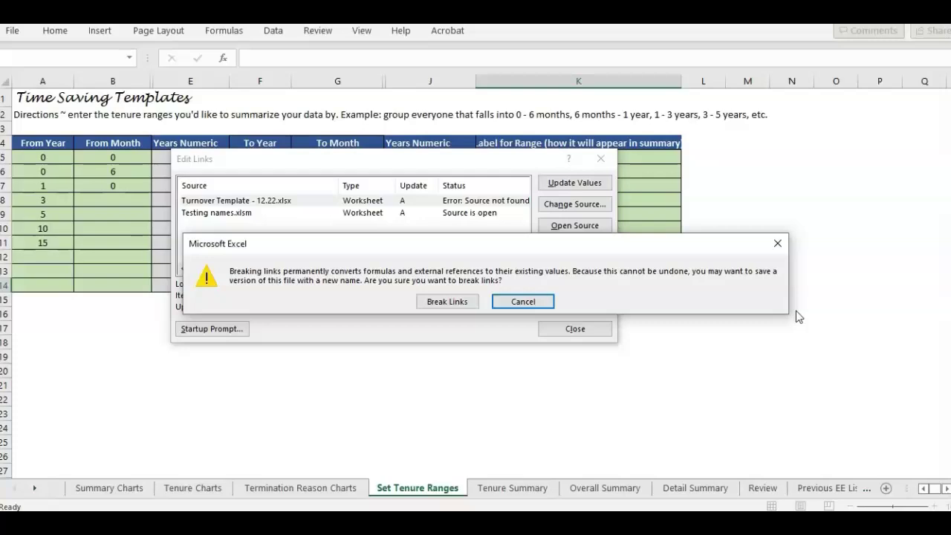
{"action": "left_click", "coordinate": [523, 304]}
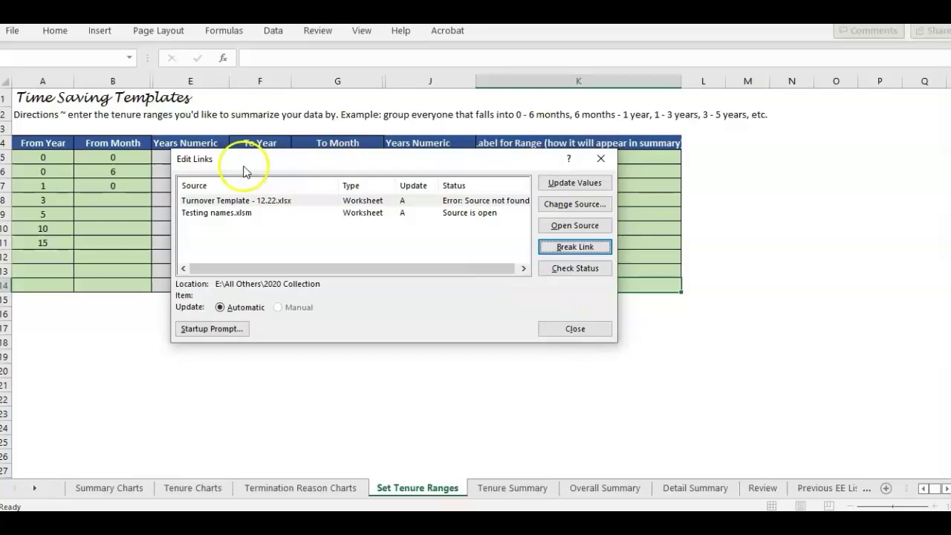
{"action": "left_click", "coordinate": [577, 332]}
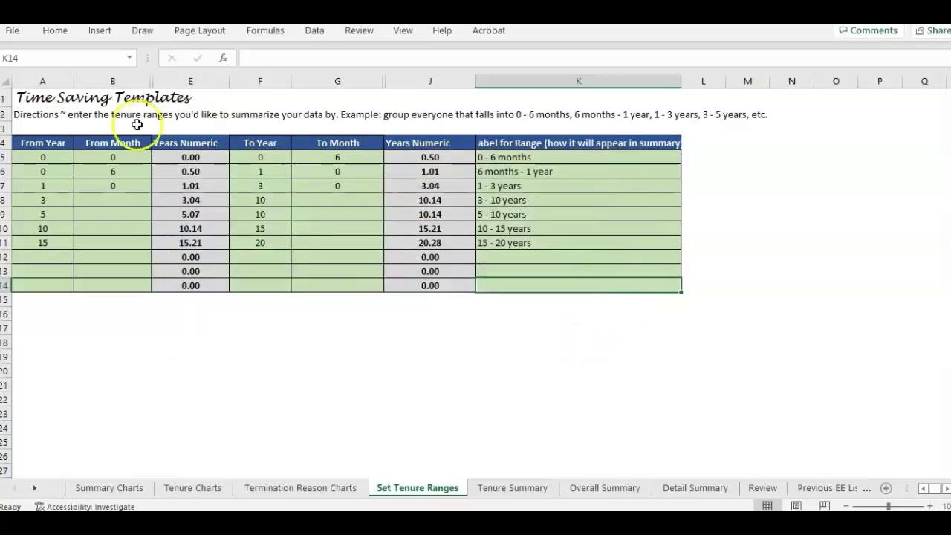
{"action": "left_click", "coordinate": [277, 129]}
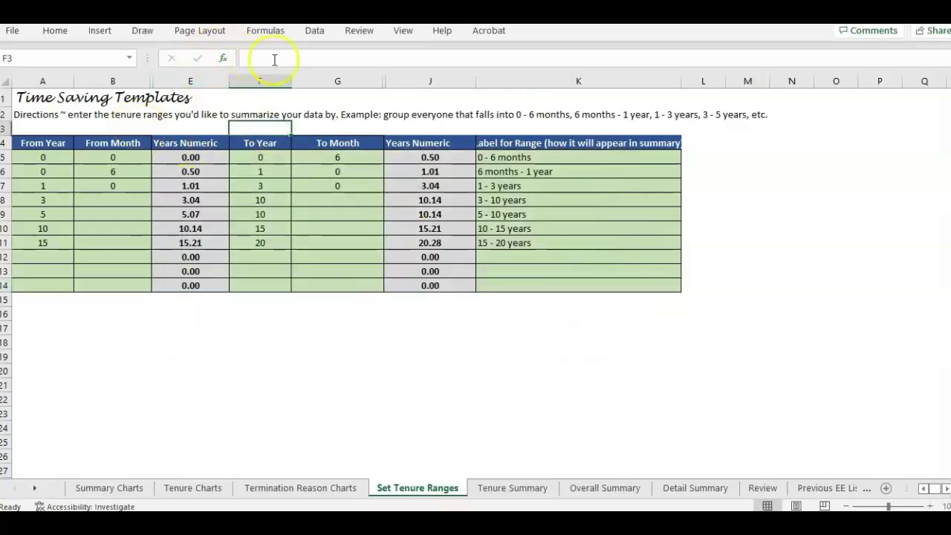
{"action": "left_click", "coordinate": [318, 33]}
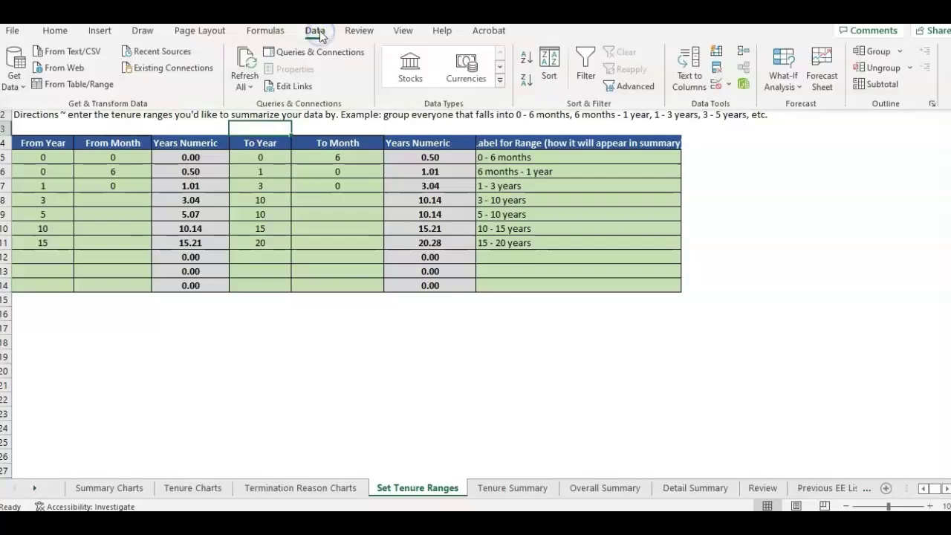
{"action": "left_click", "coordinate": [297, 90]}
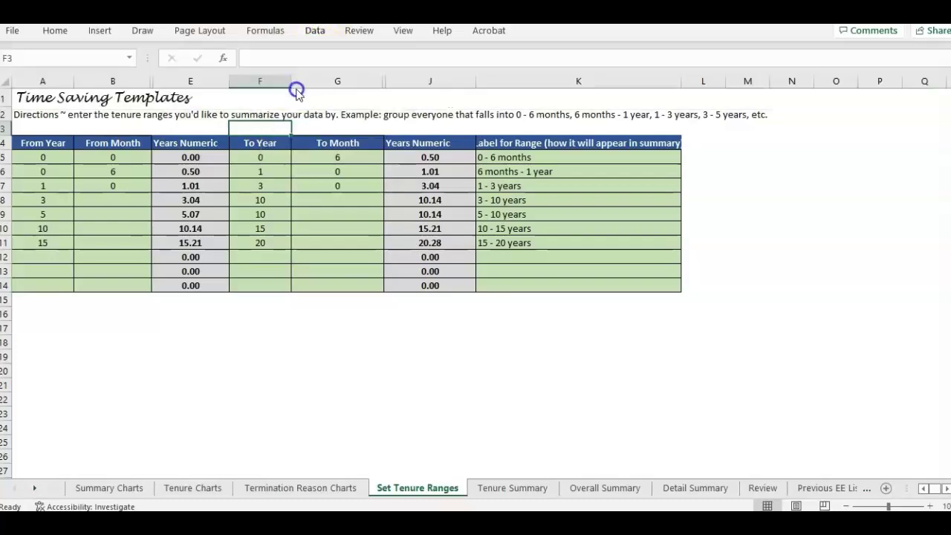
{"action": "left_click", "coordinate": [607, 159]}
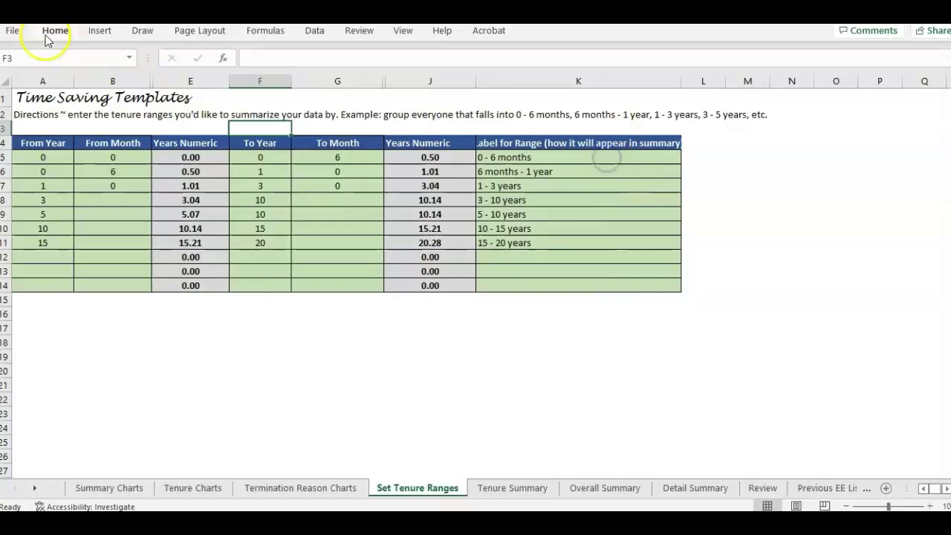
{"action": "left_click", "coordinate": [12, 31]}
{"action": "left_click", "coordinate": [60, 174]}
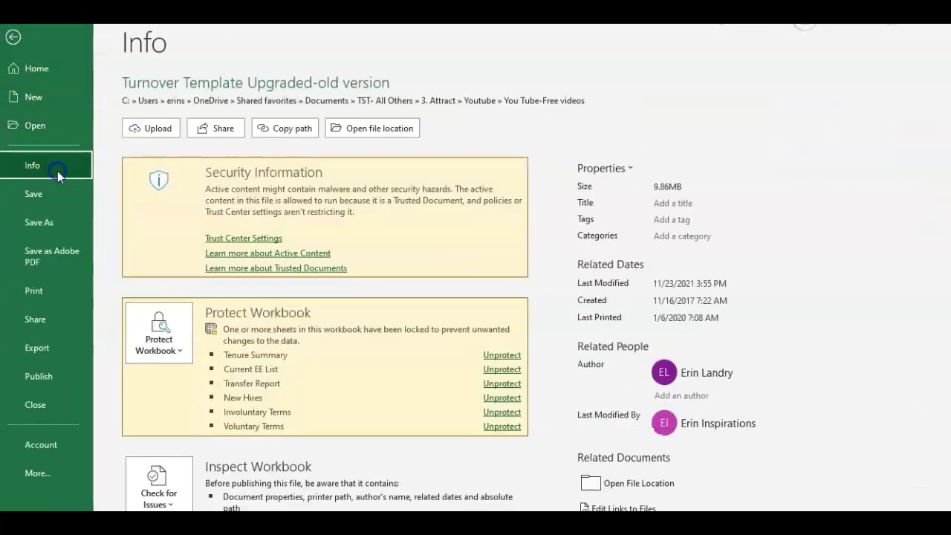
{"action": "scroll", "coordinate": [628, 364], "scroll_direction": "down", "scroll_amount": 3}
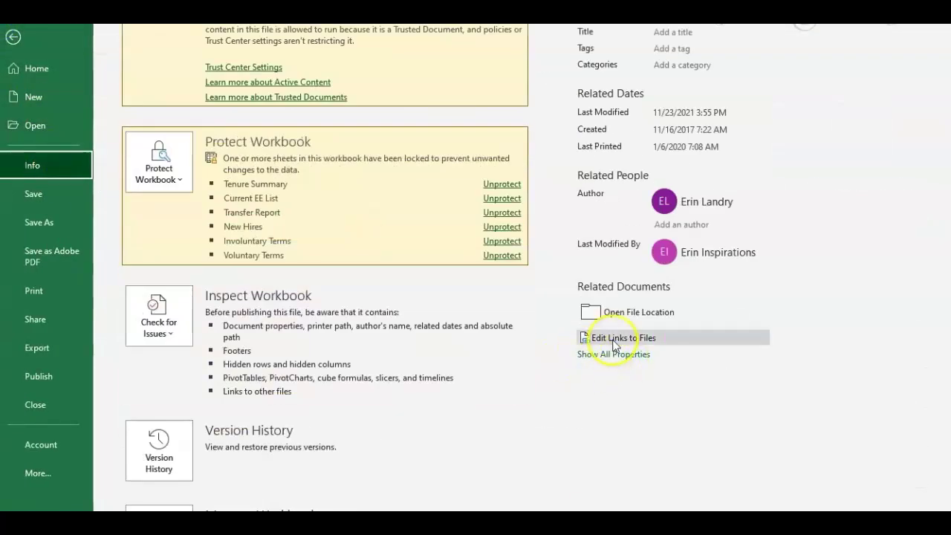
{"action": "left_click", "coordinate": [615, 343]}
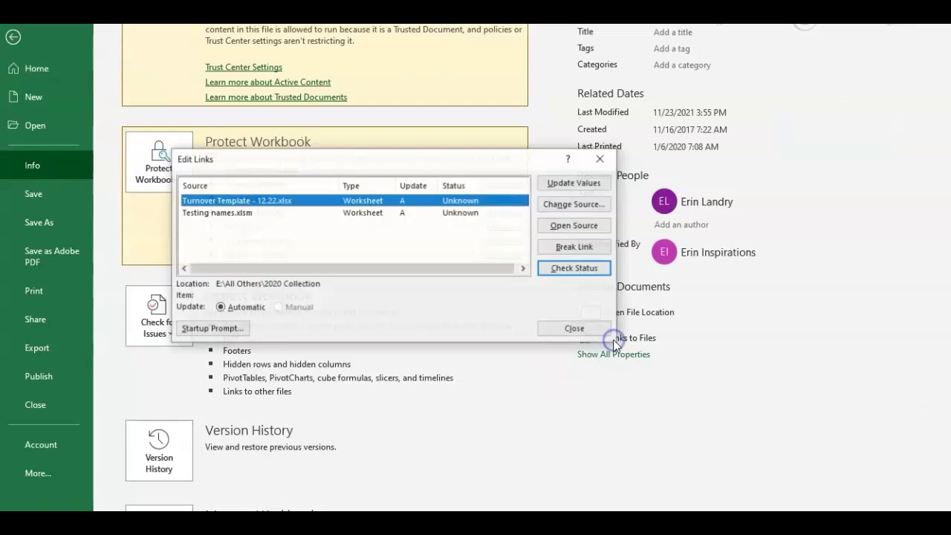
{"action": "left_click", "coordinate": [601, 161]}
{"action": "left_click", "coordinate": [15, 37]}
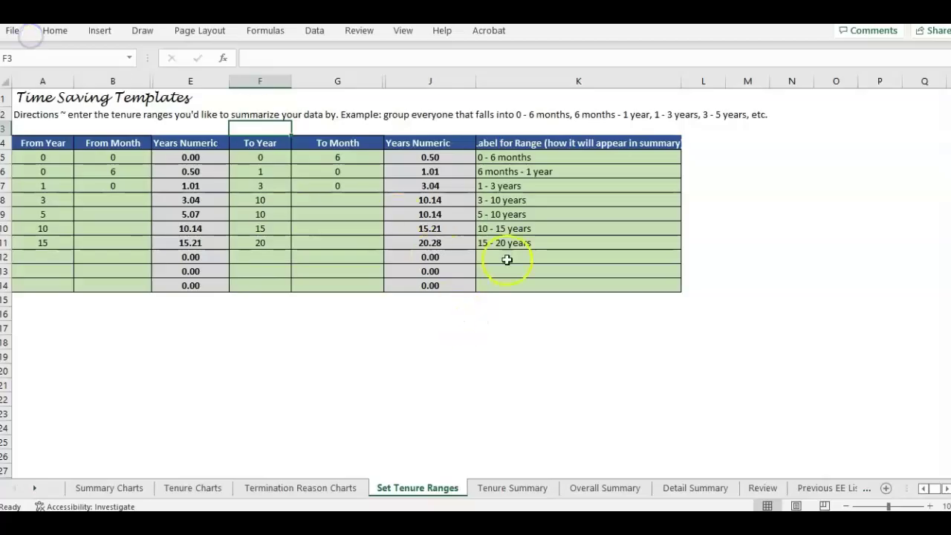
{"action": "left_click", "coordinate": [587, 258]}
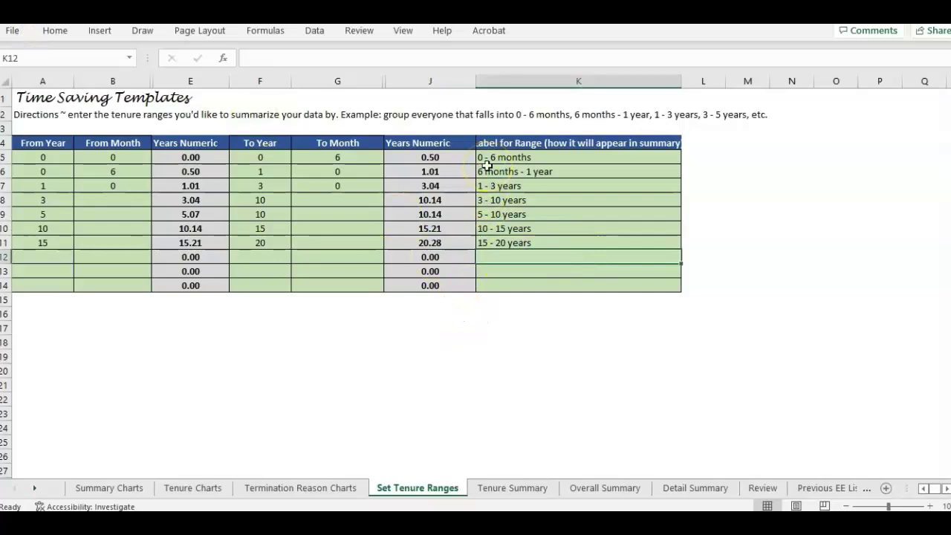
- Move through Tenure Summary and Overall Summary to Detail Summary, and inspect the formulas in G31, G33 and E34
{"action": "left_click", "coordinate": [536, 490]}
{"action": "left_click", "coordinate": [630, 491]}
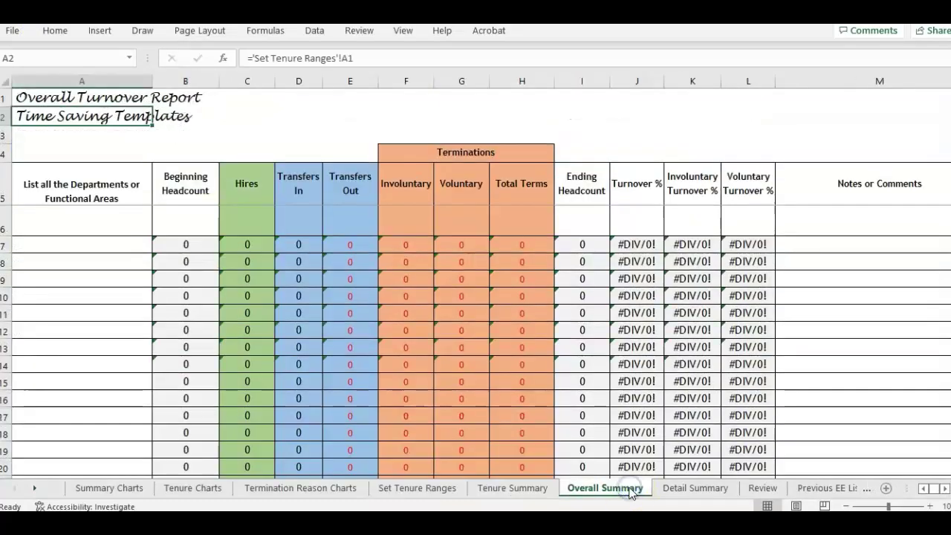
{"action": "left_click", "coordinate": [694, 490]}
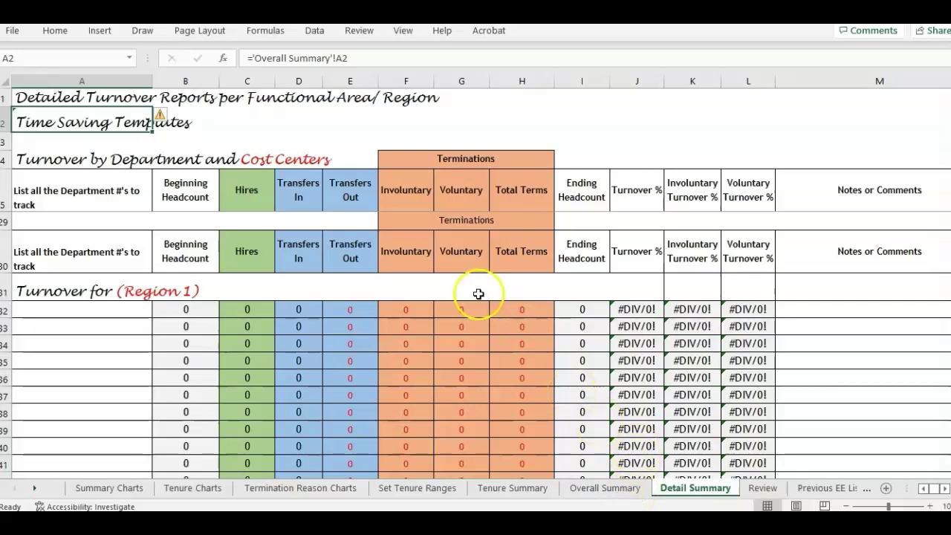
{"action": "left_click", "coordinate": [479, 293]}
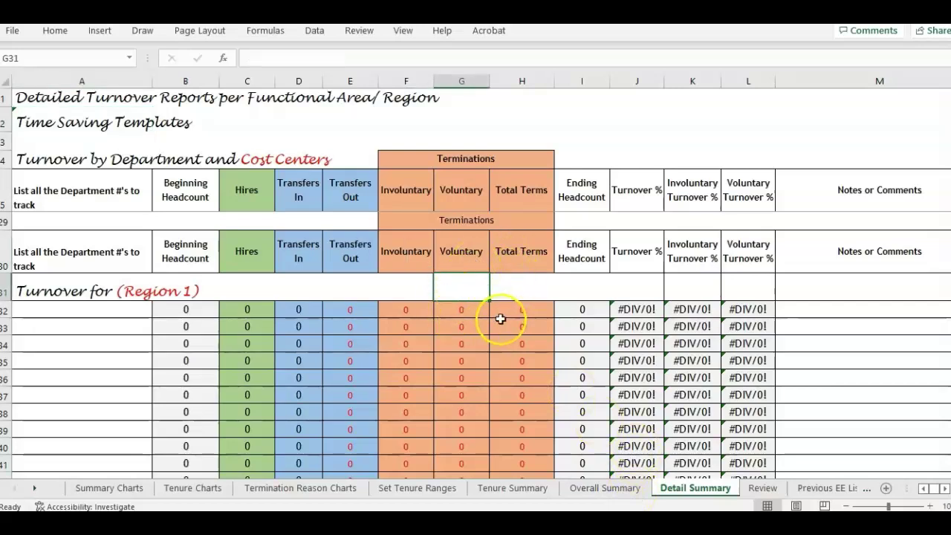
{"action": "left_click", "coordinate": [449, 326]}
{"action": "left_click", "coordinate": [334, 341]}
{"action": "left_click", "coordinate": [357, 289]}
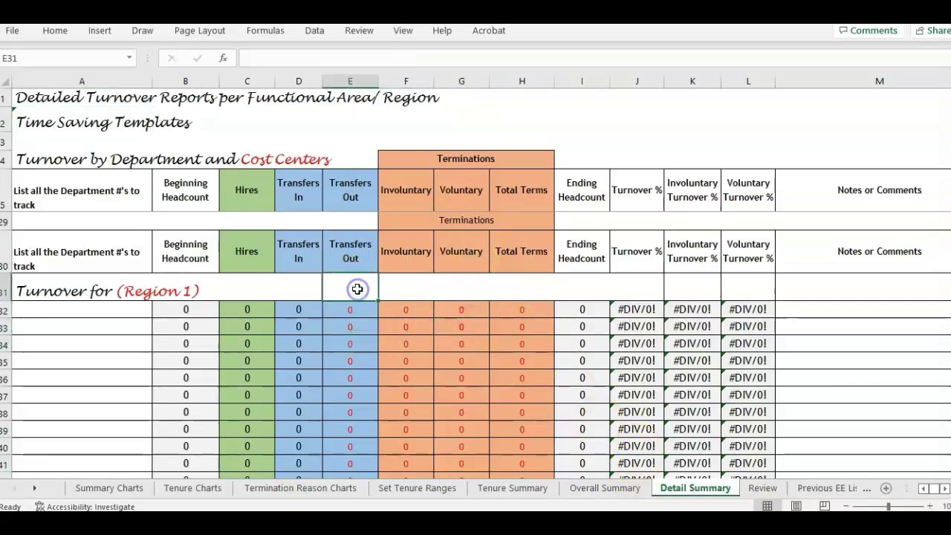
- Search Detail Summary for '.xl' with Find All, which finds no external references
{"action": "key", "text": "ctrl+f"}
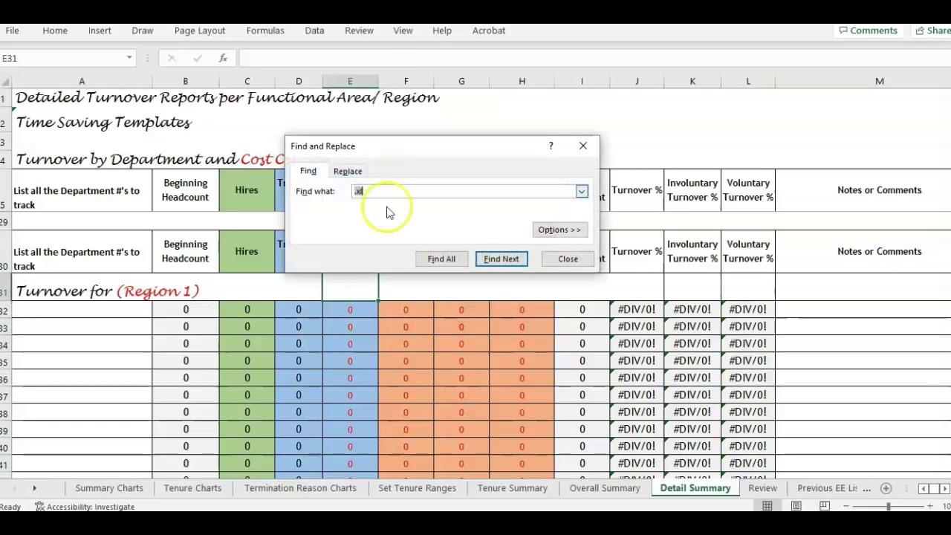
{"action": "left_click", "coordinate": [346, 151]}
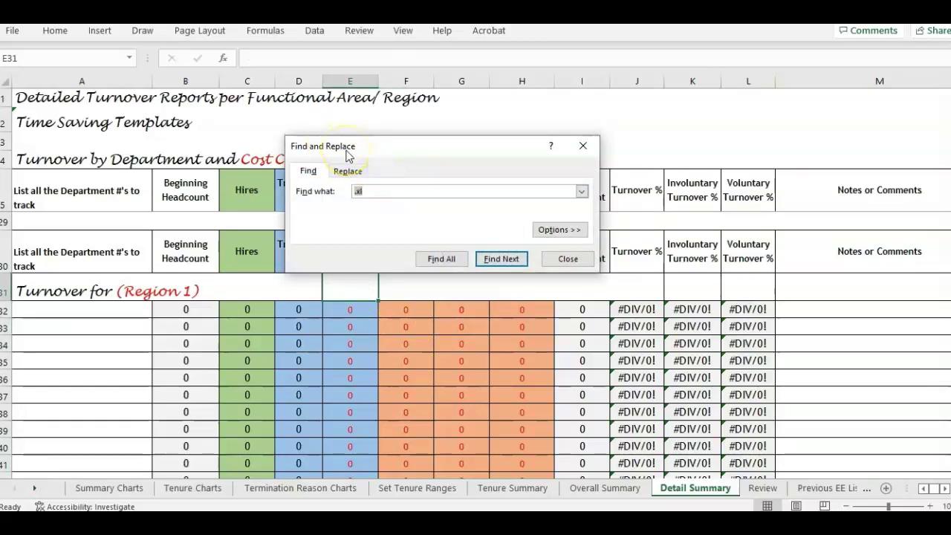
{"action": "left_click", "coordinate": [375, 190]}
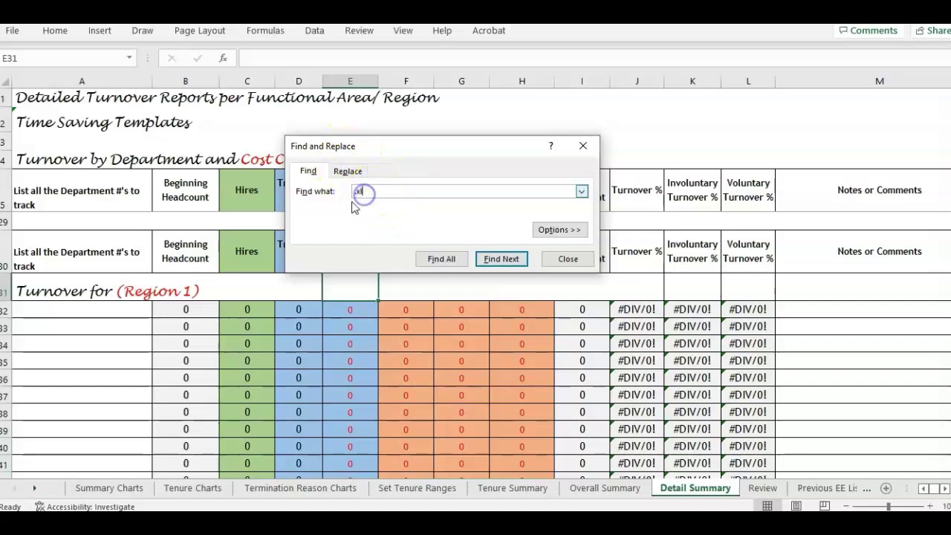
{"action": "left_click", "coordinate": [439, 259]}
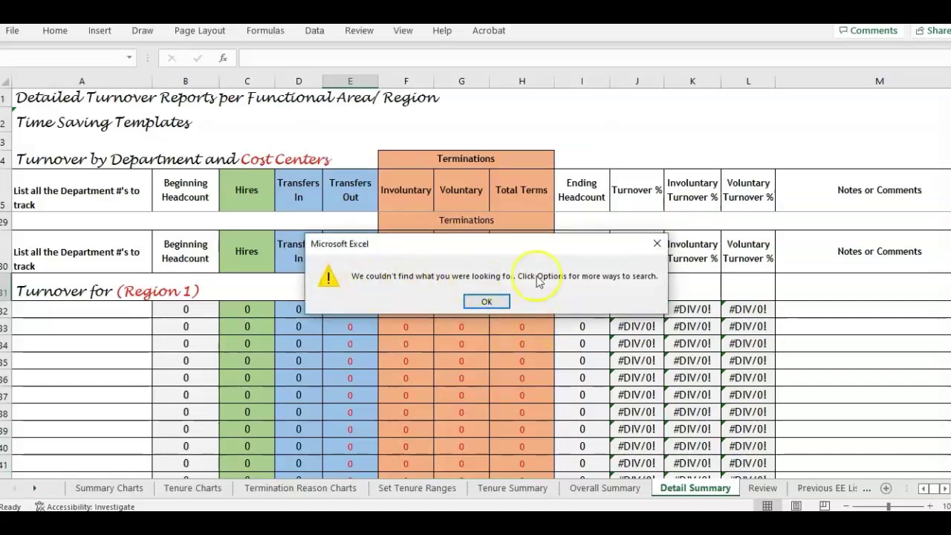
{"action": "left_click", "coordinate": [487, 301]}
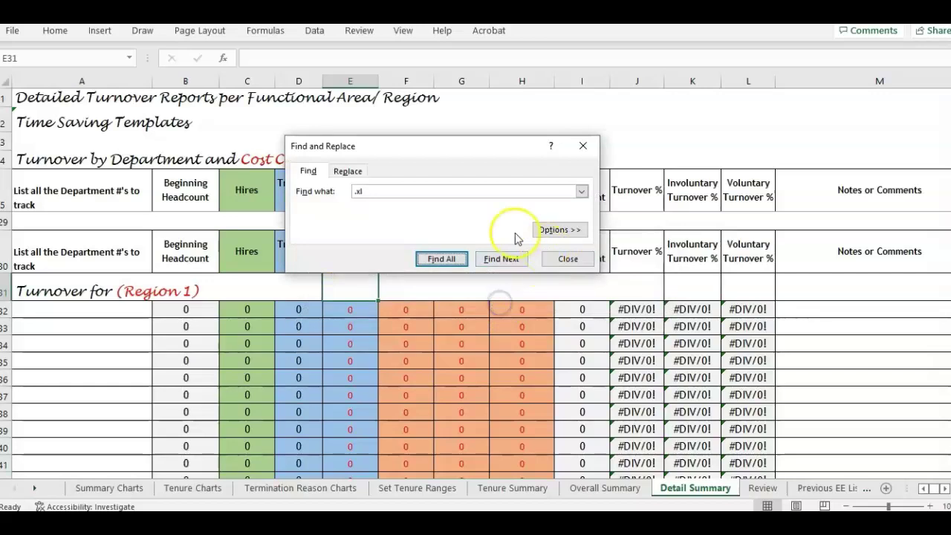
{"action": "left_click_drag", "start_coordinate": [438, 154], "coordinate": [643, 121]}
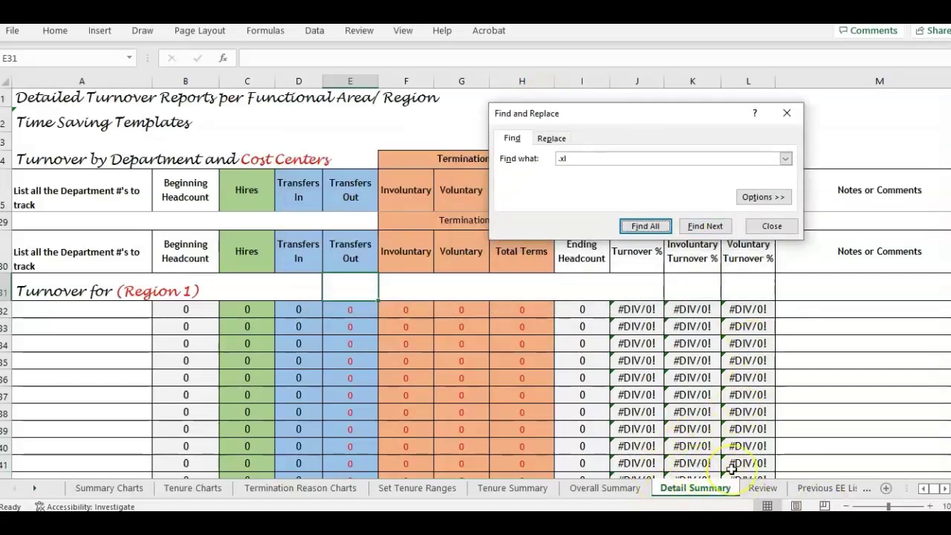
- Repeat the '.xl' search on Overall Summary (nothing found), then on Tenure Summary
{"action": "left_click", "coordinate": [605, 488]}
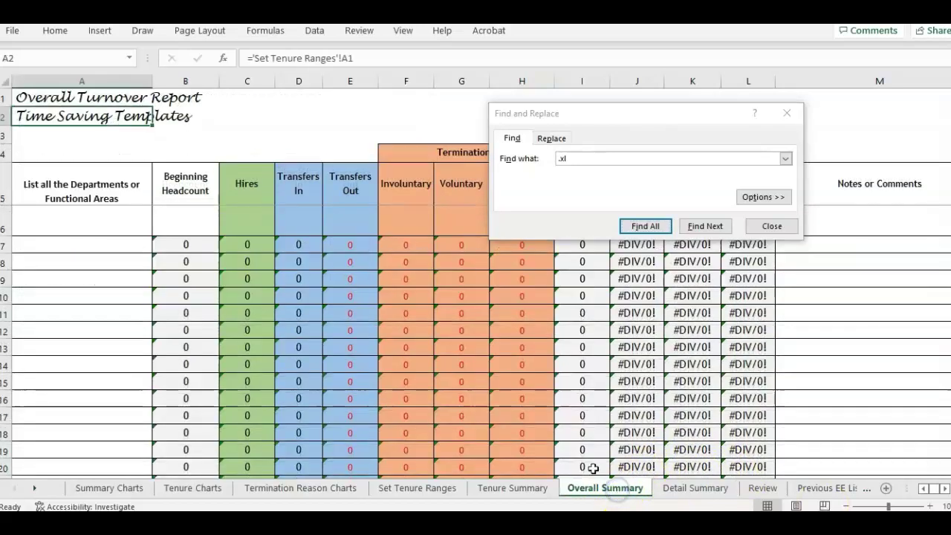
{"action": "left_click", "coordinate": [190, 200]}
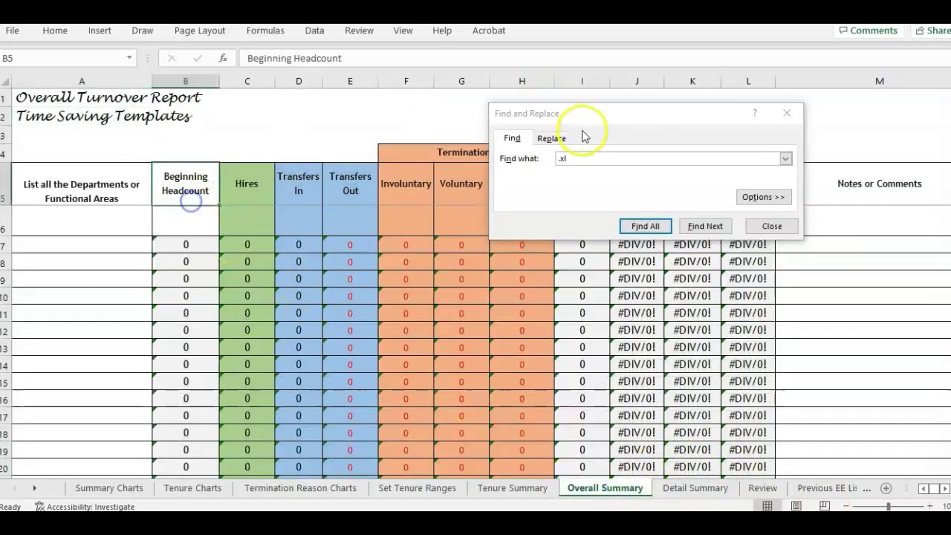
{"action": "left_click", "coordinate": [647, 226]}
{"action": "left_click", "coordinate": [497, 301]}
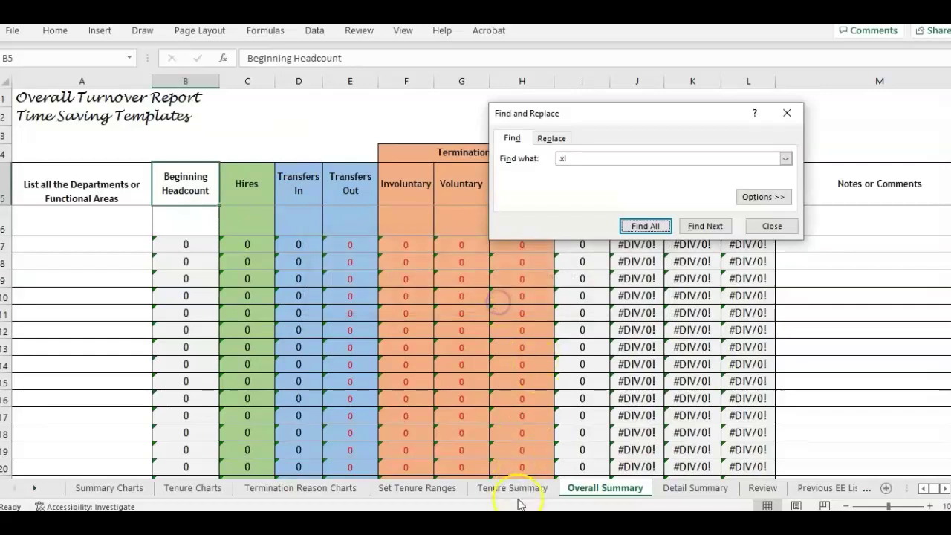
{"action": "left_click", "coordinate": [512, 487]}
{"action": "left_click", "coordinate": [645, 226]}
- Enlarge the Find results and review the ten '.xl' matches, Tenure Summary cells O17 through O26
{"action": "left_click_drag", "start_coordinate": [609, 113], "coordinate": [390, 133]}
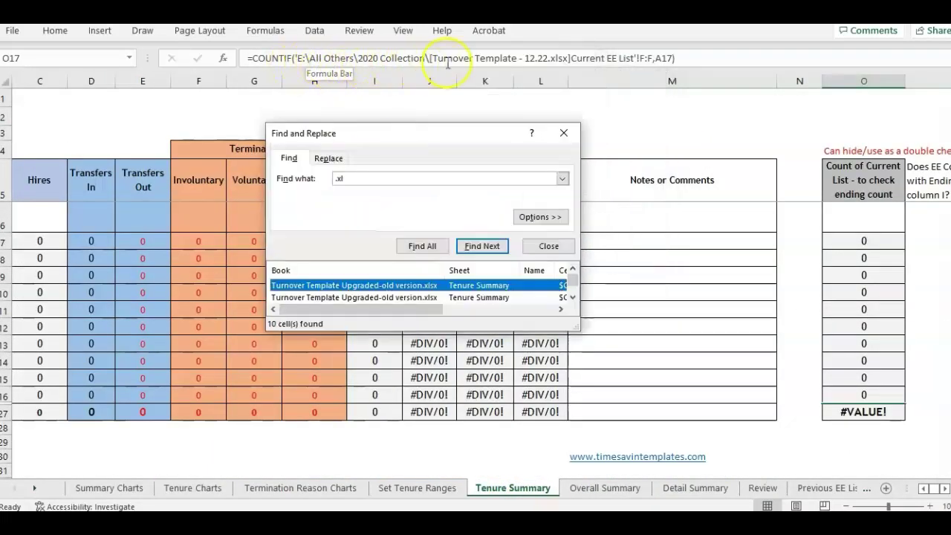
{"action": "left_click_drag", "start_coordinate": [579, 329], "coordinate": [864, 420]}
{"action": "left_click_drag", "start_coordinate": [697, 131], "coordinate": [533, 122]}
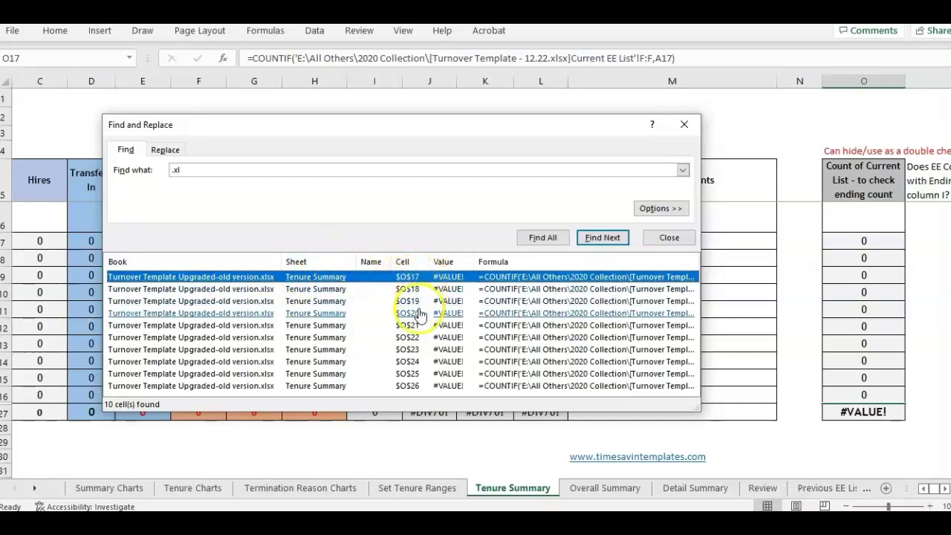
{"action": "left_click", "coordinate": [407, 386]}
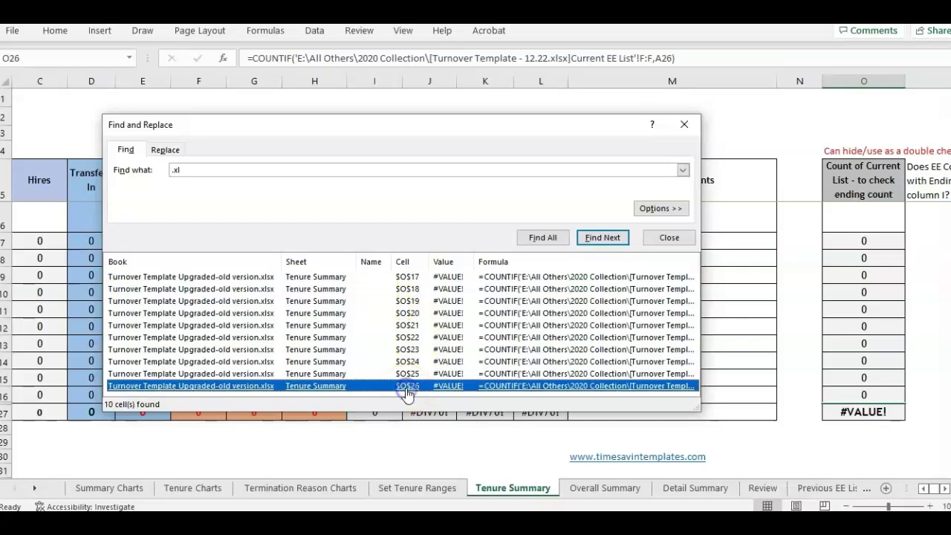
{"action": "left_click", "coordinate": [412, 278]}
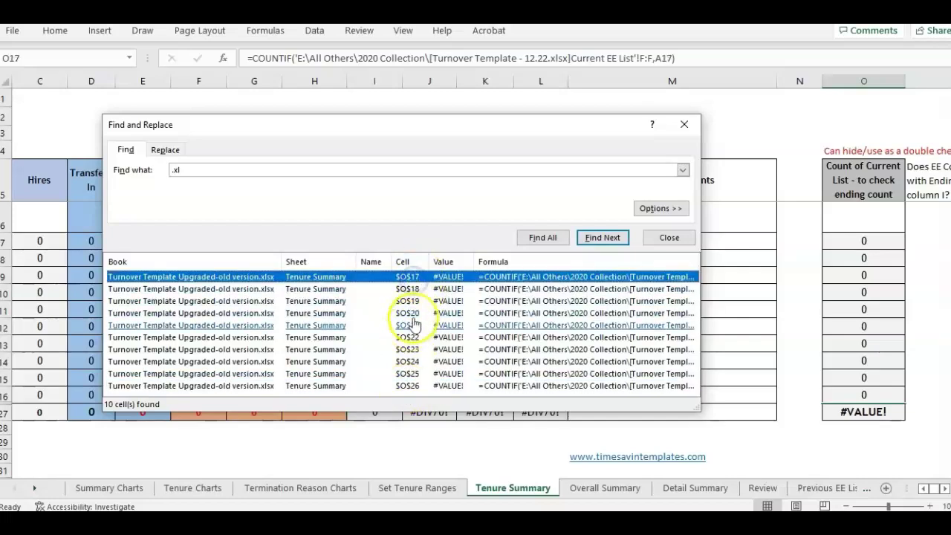
- Shrink the Find dialog and select column O and rows 16–27
{"action": "left_click_drag", "start_coordinate": [559, 131], "coordinate": [525, 127]}
{"action": "left_click_drag", "start_coordinate": [664, 406], "coordinate": [520, 283]}
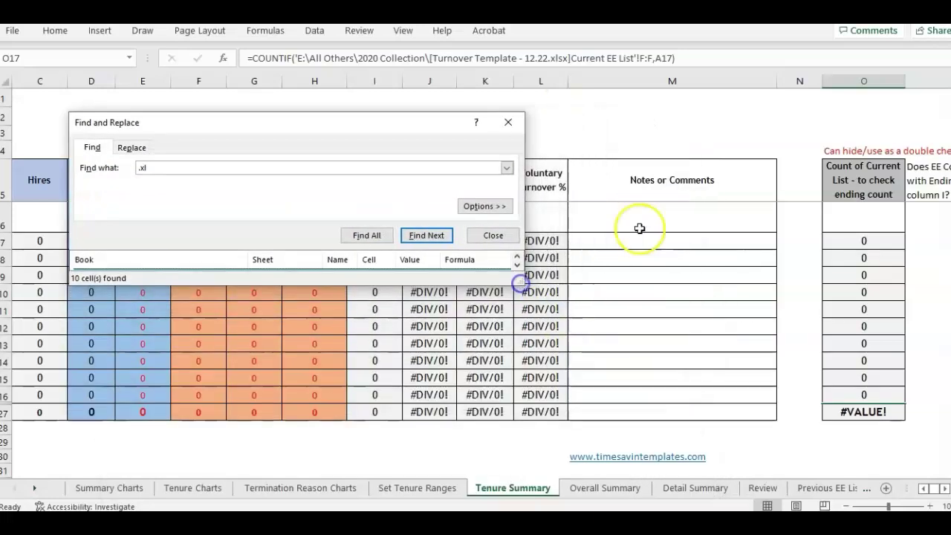
{"action": "left_click", "coordinate": [870, 83]}
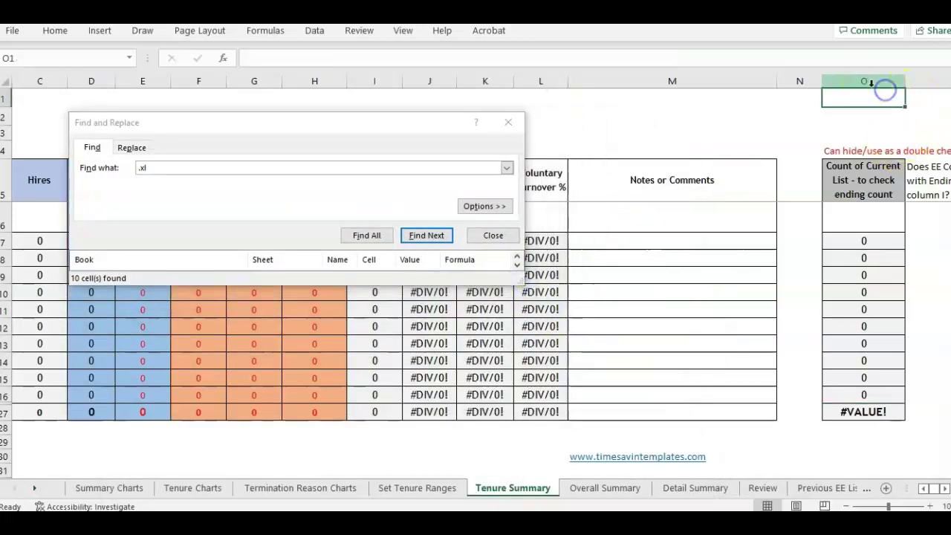
{"action": "left_click", "coordinate": [6, 395]}
{"action": "left_click", "coordinate": [6, 412]}
- Unhide the hidden rows 17 through 26 on Tenure Summary
{"action": "left_click_drag", "start_coordinate": [5, 395], "coordinate": [7, 410]}
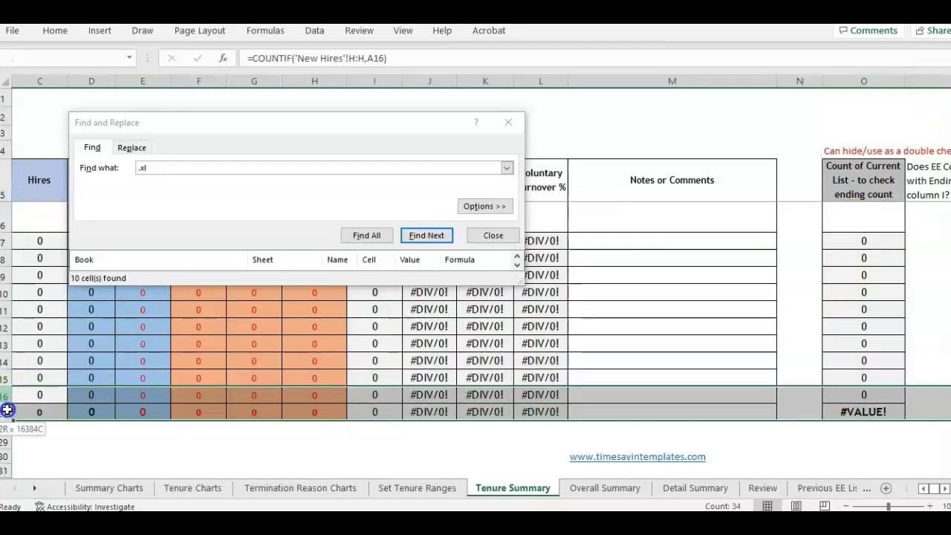
{"action": "right_click", "coordinate": [5, 412]}
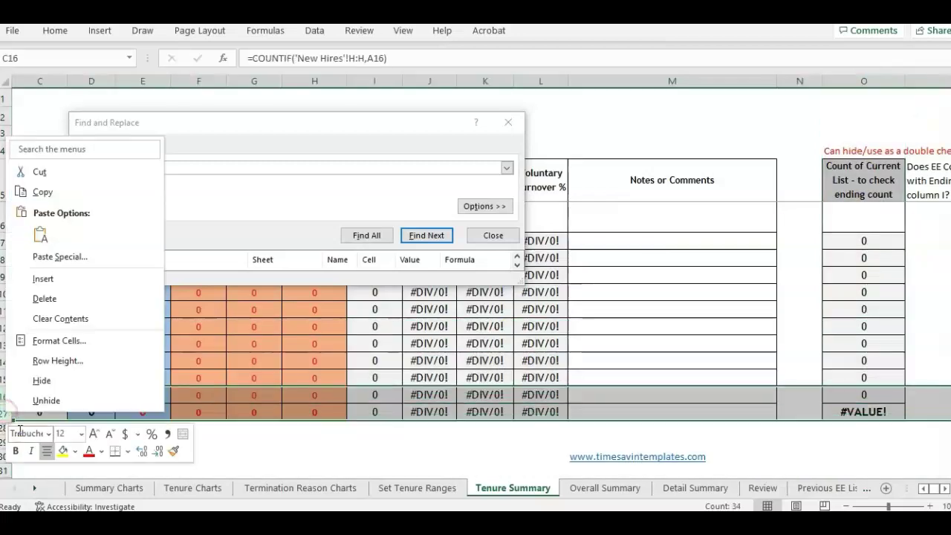
{"action": "left_click", "coordinate": [44, 399]}
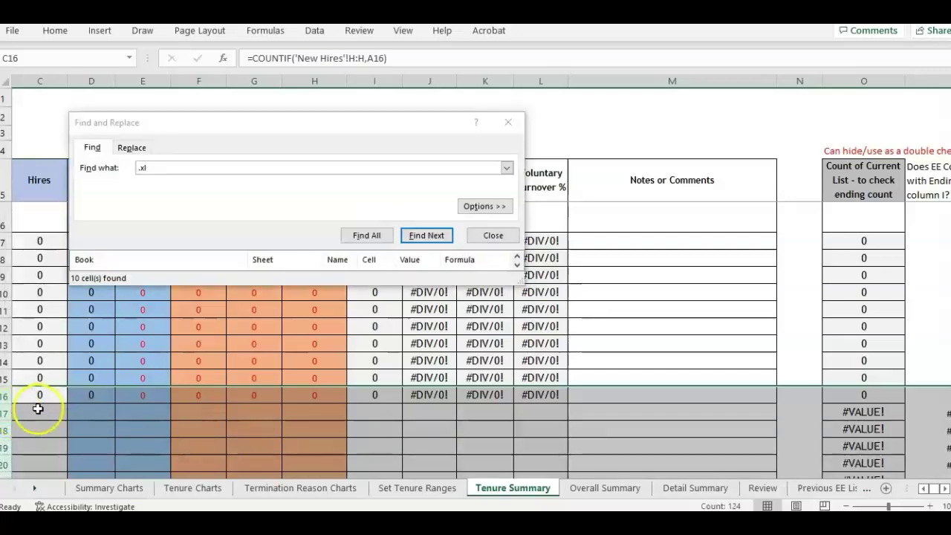
{"action": "left_click", "coordinate": [37, 408]}
- Inspect the external COUNTIF formulas in O17 and O18, then select rows 17–25
{"action": "scroll", "coordinate": [92, 371], "scroll_direction": "down", "scroll_amount": 1}
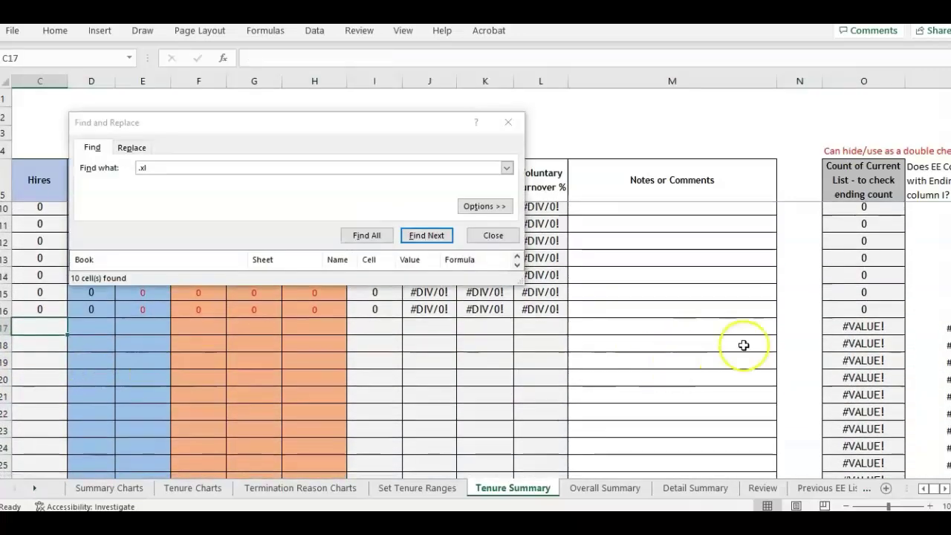
{"action": "left_click", "coordinate": [868, 327]}
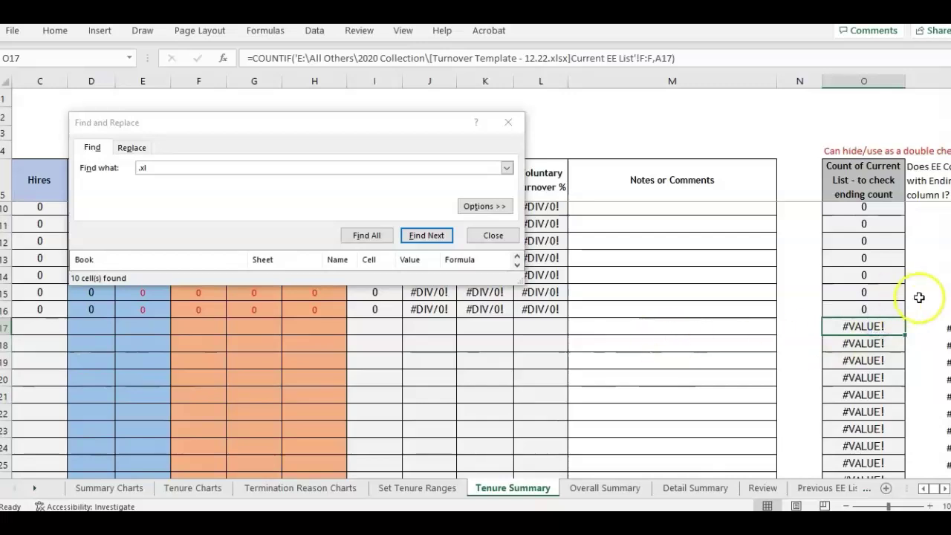
{"action": "left_click", "coordinate": [881, 343]}
{"action": "left_click", "coordinate": [884, 361]}
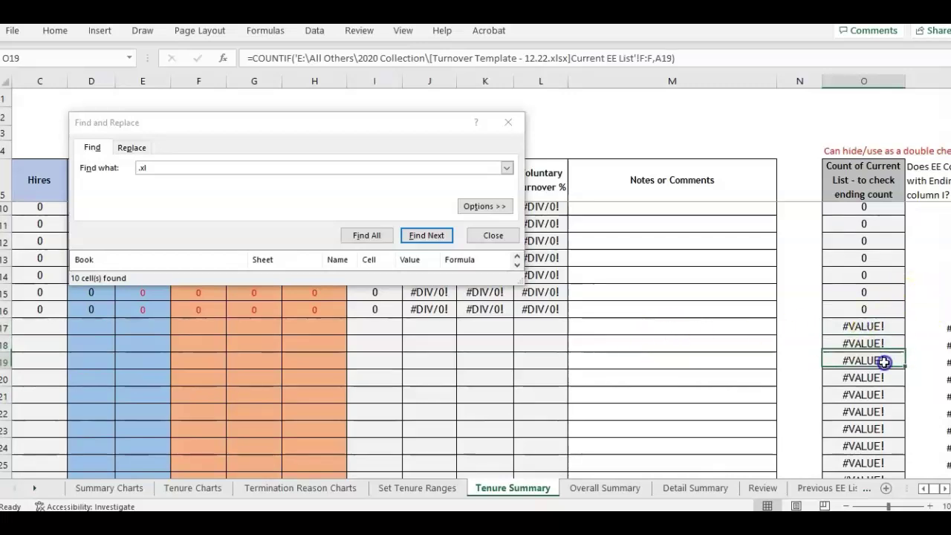
{"action": "left_click", "coordinate": [879, 343]}
{"action": "left_click", "coordinate": [885, 327]}
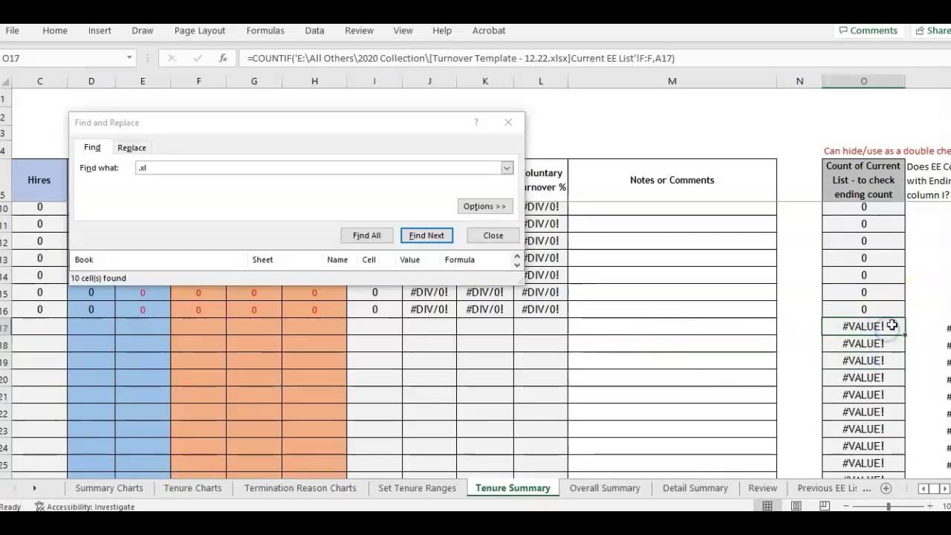
{"action": "scroll", "coordinate": [891, 325], "scroll_direction": "down", "scroll_amount": 2}
{"action": "scroll", "coordinate": [892, 326], "scroll_direction": "up", "scroll_amount": 1}
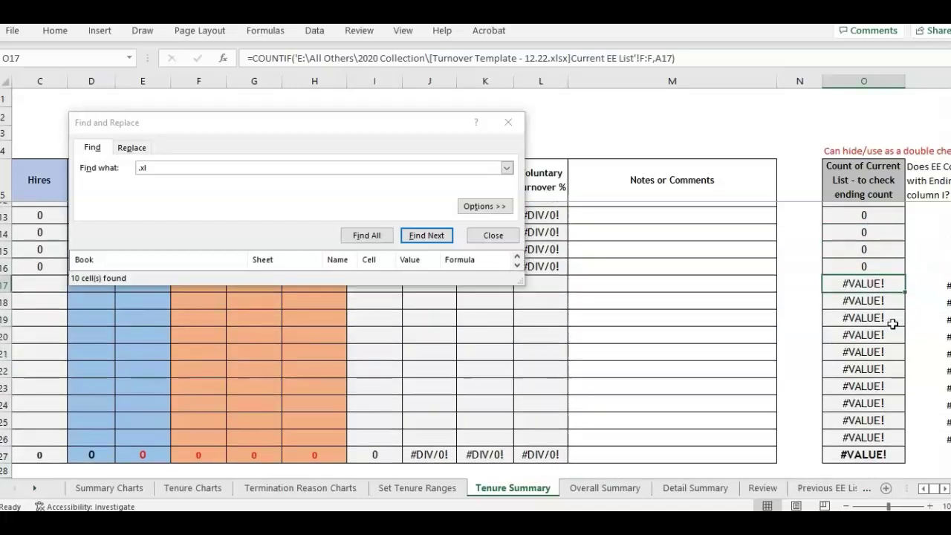
{"action": "left_click_drag", "start_coordinate": [6, 284], "coordinate": [15, 438]}
{"action": "scroll", "coordinate": [16, 434], "scroll_direction": "up", "scroll_amount": 3}
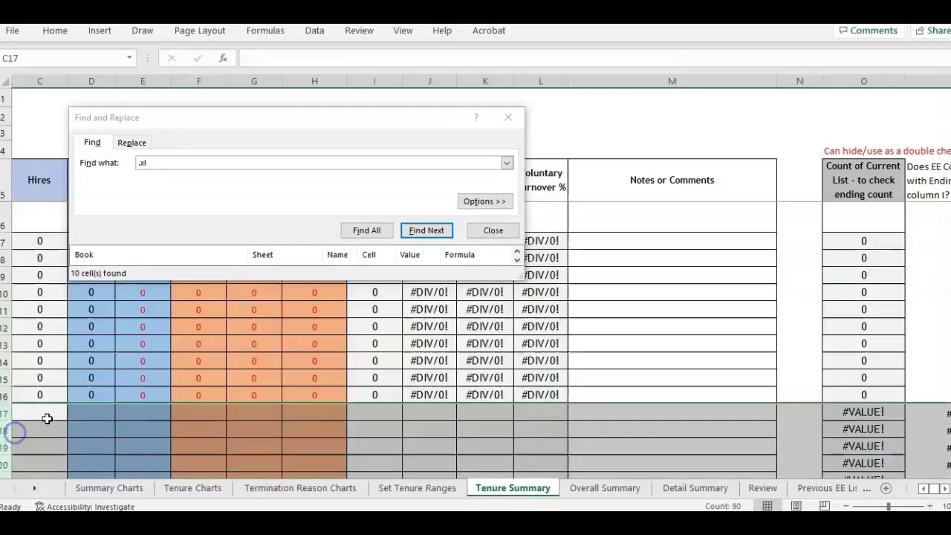
- Close Find, compare O17 with P17, and delete O17's external-link formula
{"action": "left_click", "coordinate": [508, 119]}
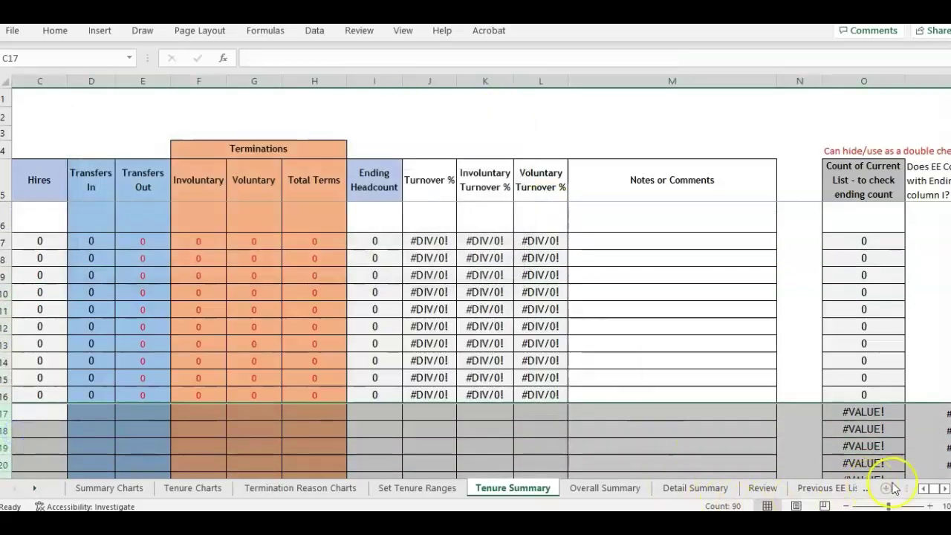
{"action": "left_click", "coordinate": [924, 489]}
{"action": "left_click_drag", "start_coordinate": [916, 496], "coordinate": [587, 489]}
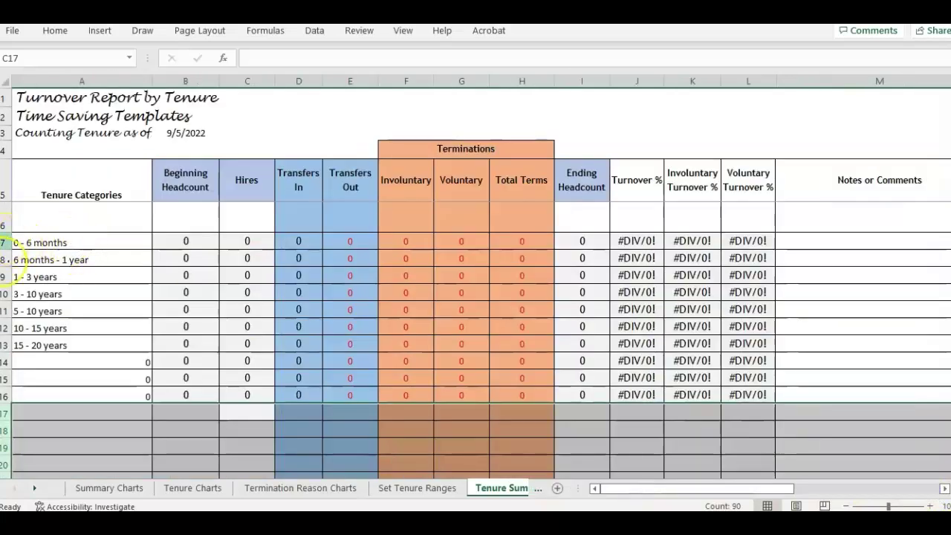
{"action": "left_click_drag", "start_coordinate": [701, 491], "coordinate": [817, 491]}
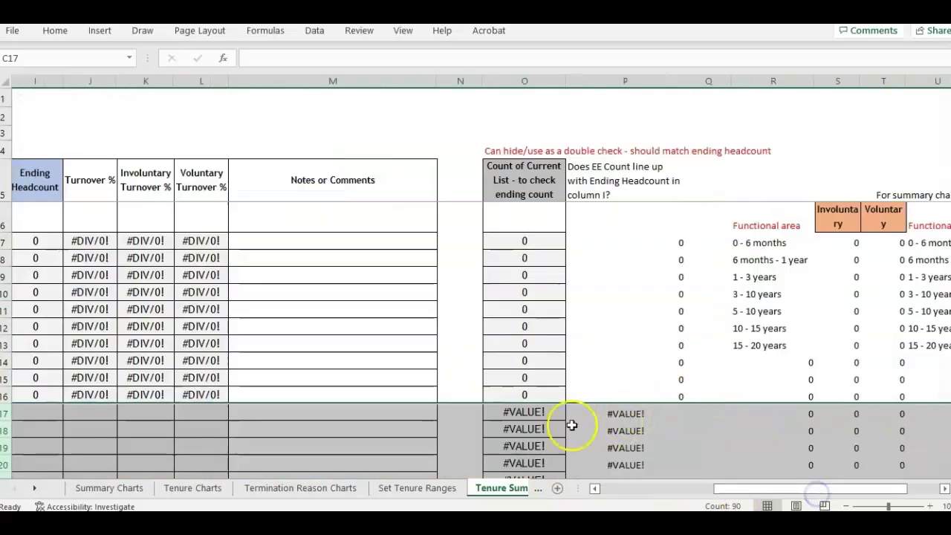
{"action": "left_click", "coordinate": [520, 413]}
{"action": "scroll", "coordinate": [527, 390], "scroll_direction": "down", "scroll_amount": 3}
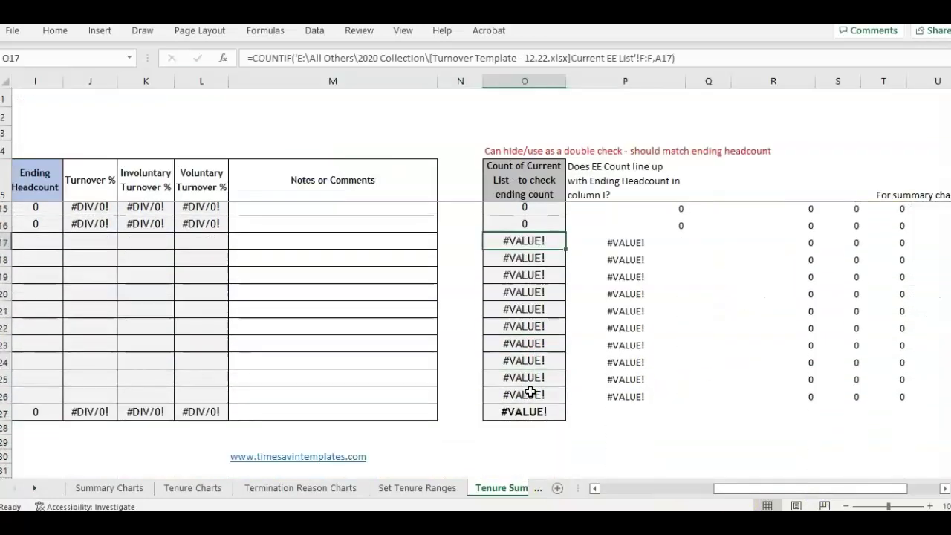
{"action": "left_click", "coordinate": [446, 239]}
{"action": "left_click", "coordinate": [548, 240]}
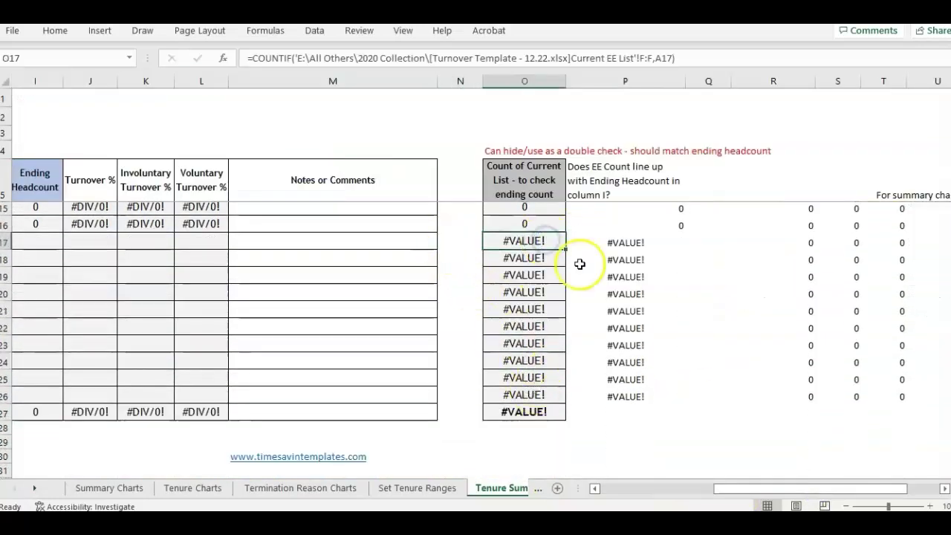
{"action": "left_click", "coordinate": [620, 241]}
{"action": "left_click", "coordinate": [503, 246]}
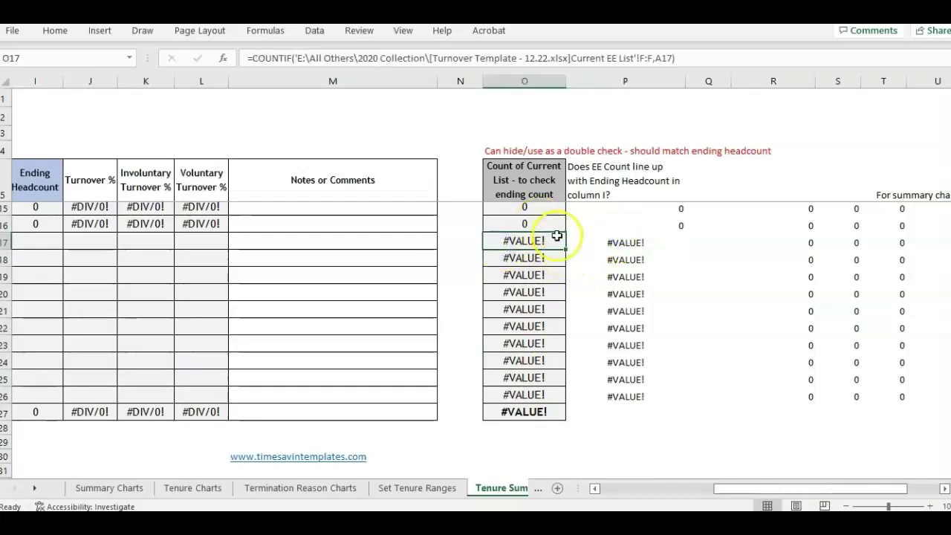
{"action": "key", "text": "Delete"}
- Fill O16's COUNTIF('Current EE List'!H:H) formula down to O26, and verify it in O23
{"action": "left_click", "coordinate": [551, 225]}
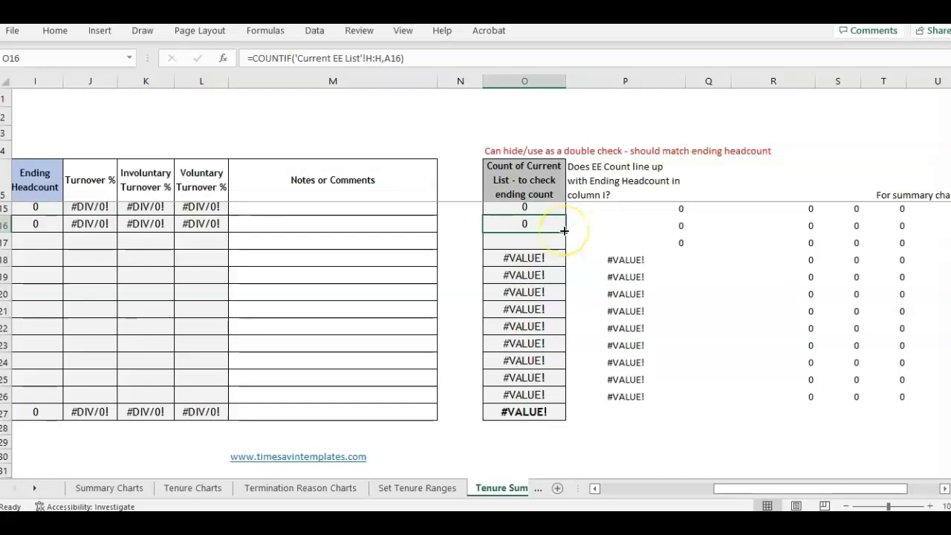
{"action": "left_click_drag", "start_coordinate": [563, 232], "coordinate": [573, 396]}
{"action": "left_click", "coordinate": [513, 339]}
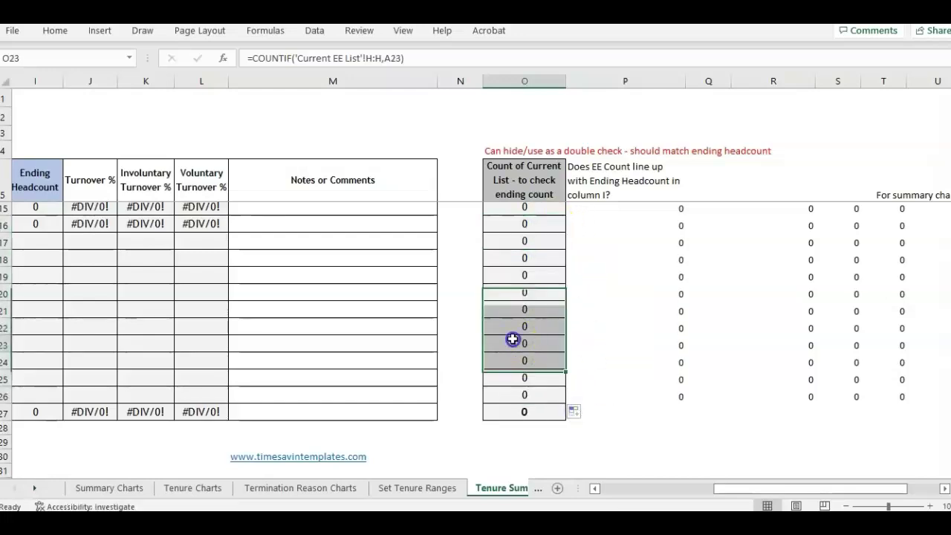
{"action": "double_click", "coordinate": [524, 342]}
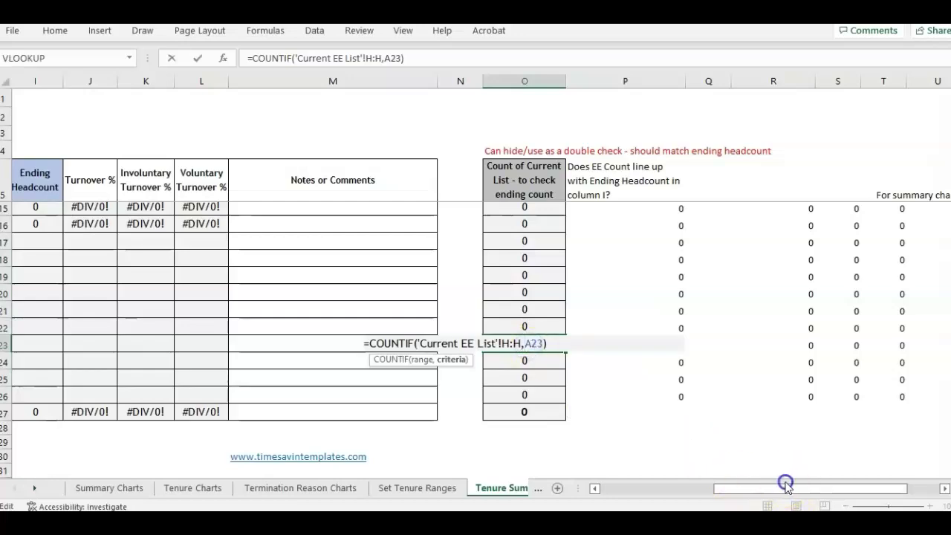
{"action": "left_click", "coordinate": [686, 486]}
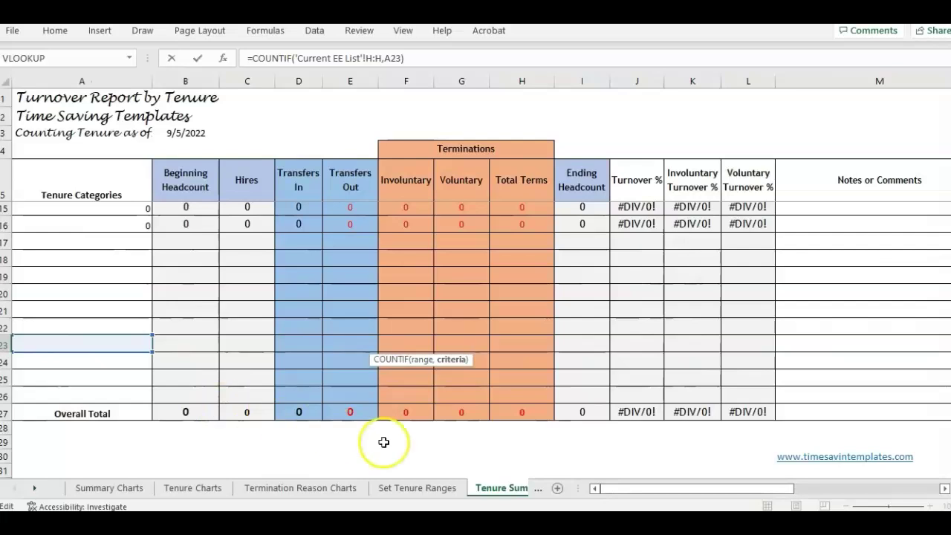
{"action": "key", "text": "Escape"}
{"action": "left_click_drag", "start_coordinate": [695, 488], "coordinate": [734, 496]}
{"action": "scroll", "coordinate": [362, 244], "scroll_direction": "up", "scroll_amount": 3}
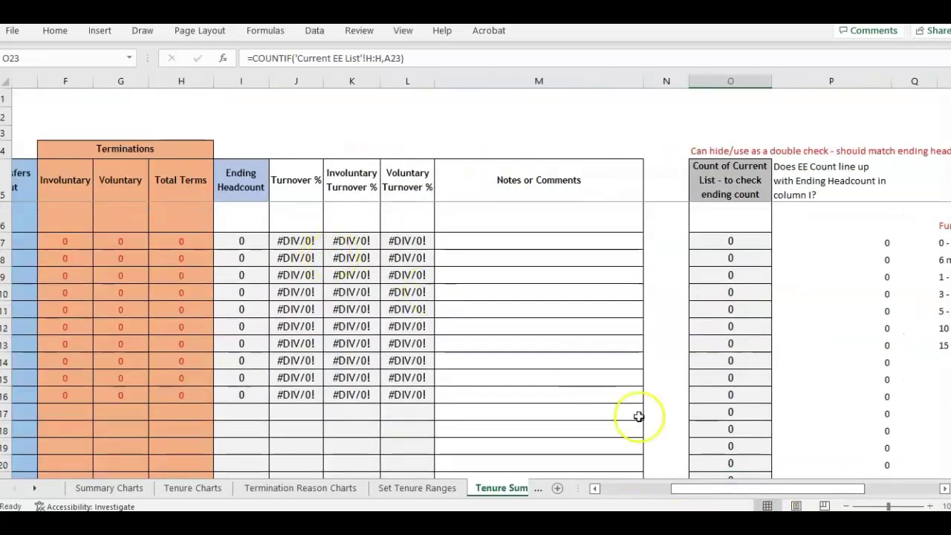
{"action": "left_click_drag", "start_coordinate": [755, 498], "coordinate": [587, 489]}
{"action": "left_click", "coordinate": [111, 243]}
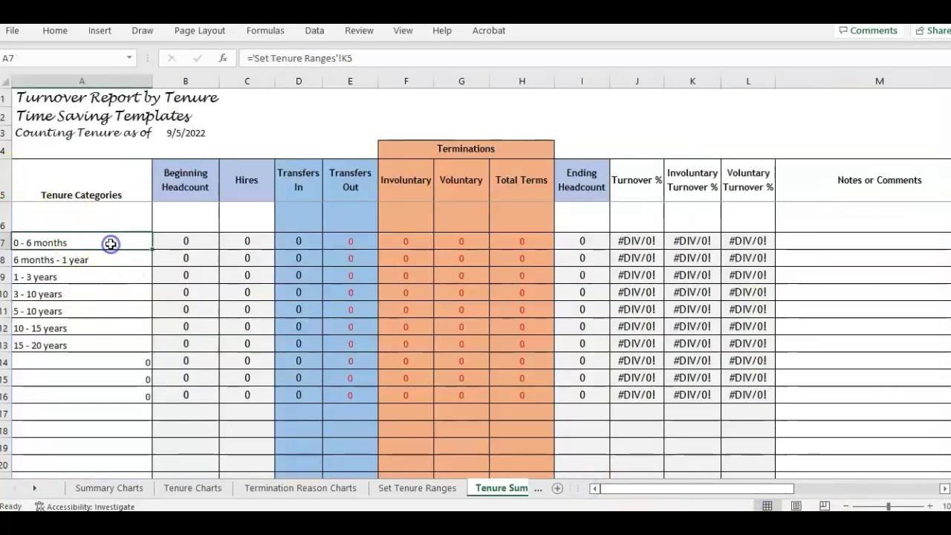
{"action": "left_click_drag", "start_coordinate": [130, 243], "coordinate": [122, 398]}
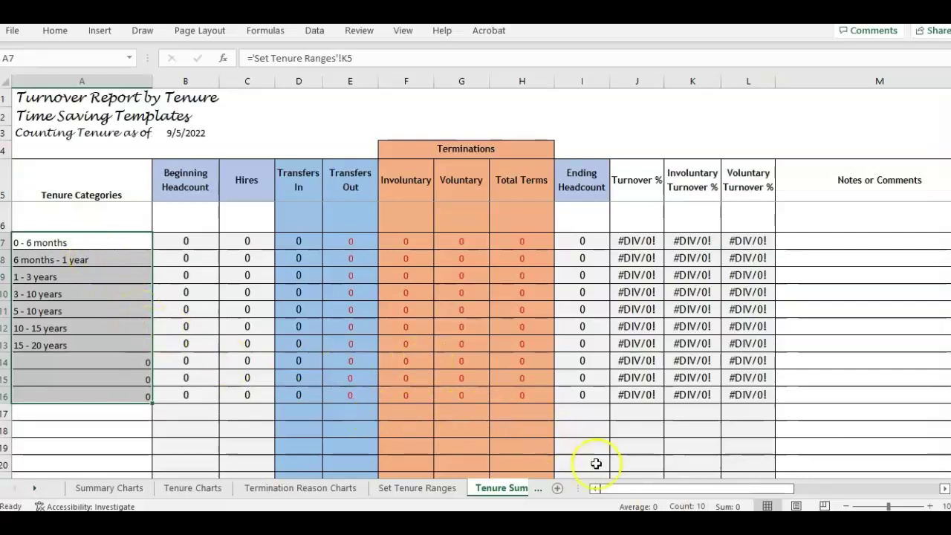
{"action": "left_click_drag", "start_coordinate": [625, 493], "coordinate": [626, 491]}
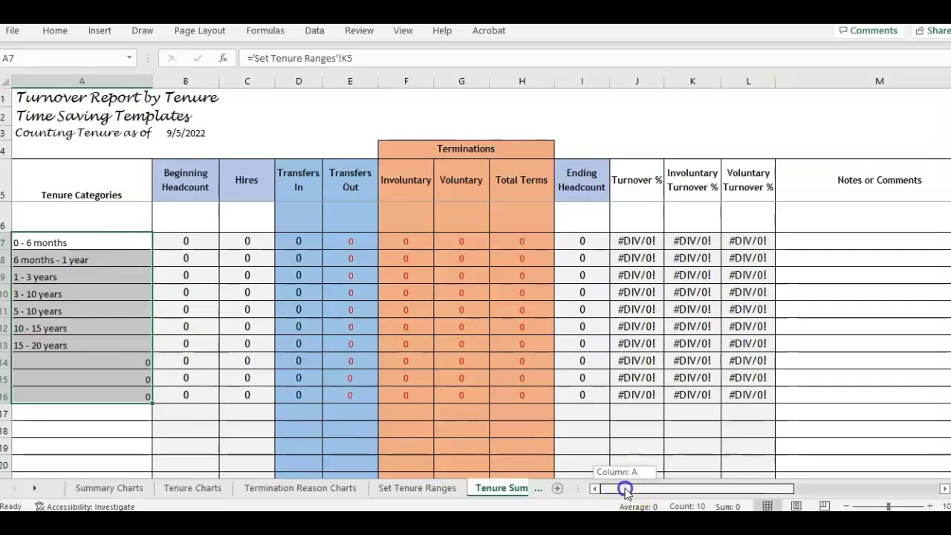
{"action": "left_click_drag", "start_coordinate": [626, 490], "coordinate": [684, 488]}
{"action": "scroll", "coordinate": [748, 308], "scroll_direction": "down", "scroll_amount": 4}
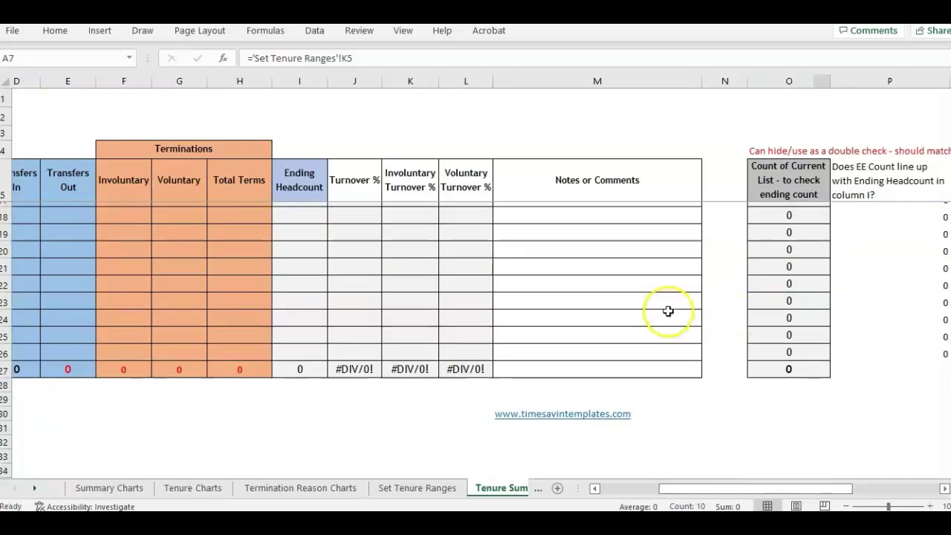
{"action": "scroll", "coordinate": [666, 312], "scroll_direction": "up", "scroll_amount": 3}
{"action": "left_click", "coordinate": [561, 358]}
{"action": "left_click_drag", "start_coordinate": [577, 488], "coordinate": [846, 483]}
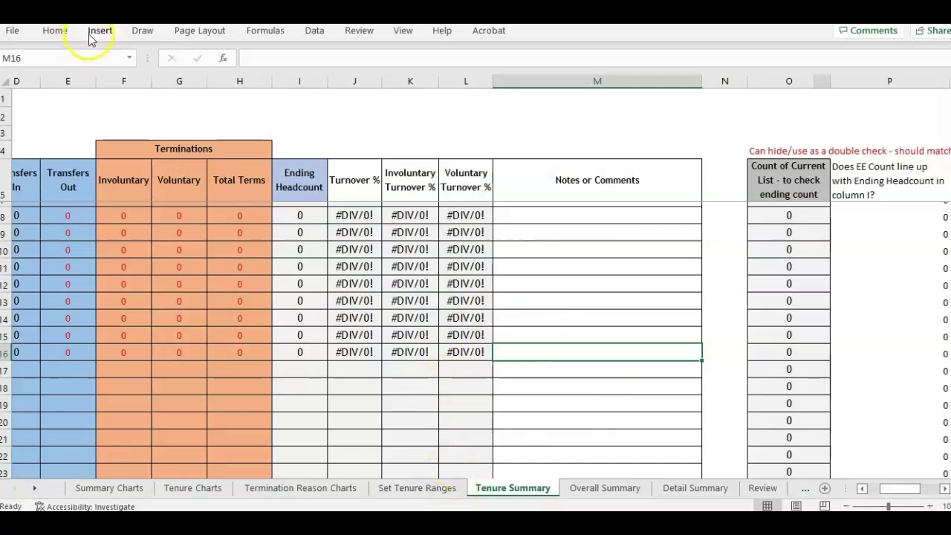
- Refresh the Testing names.xlsm link's status in Edit Links (Source is open), then close the list
{"action": "left_click", "coordinate": [316, 34]}
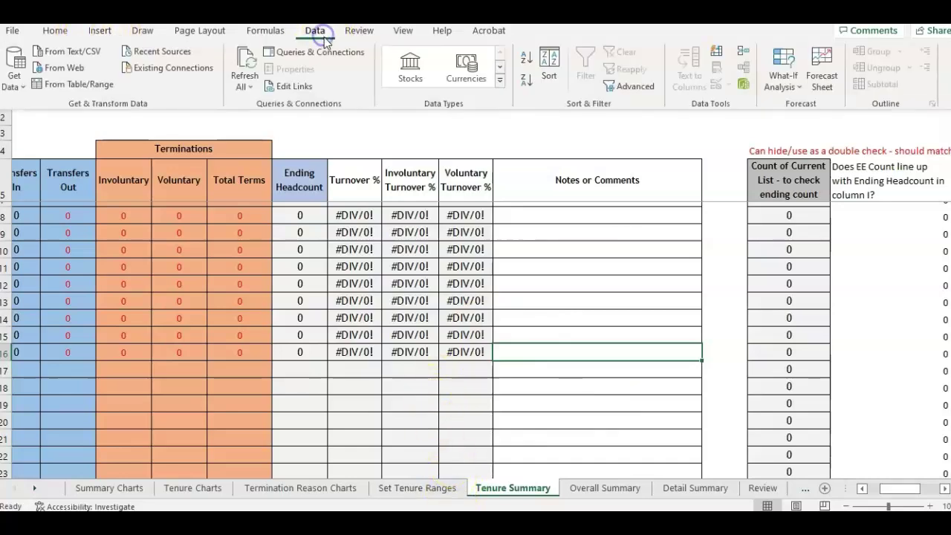
{"action": "left_click", "coordinate": [295, 86]}
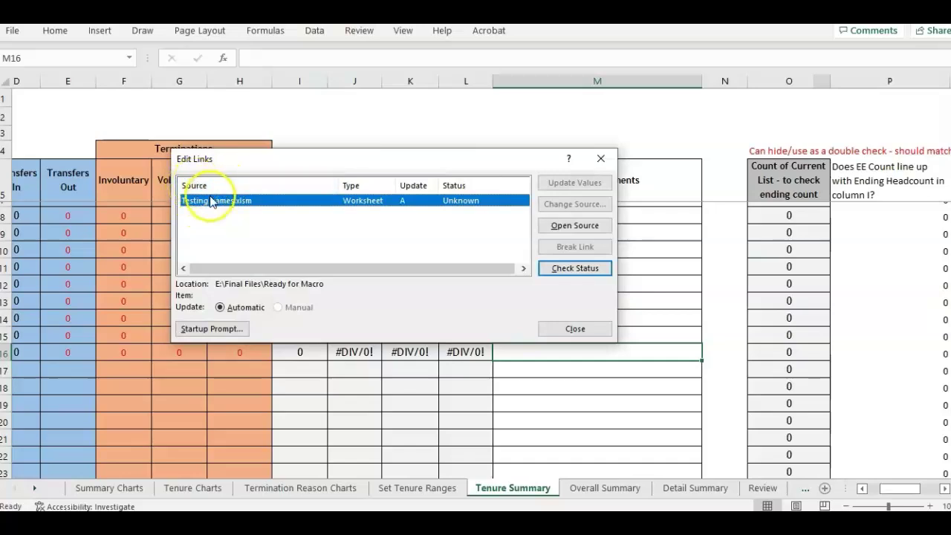
{"action": "left_click", "coordinate": [583, 275]}
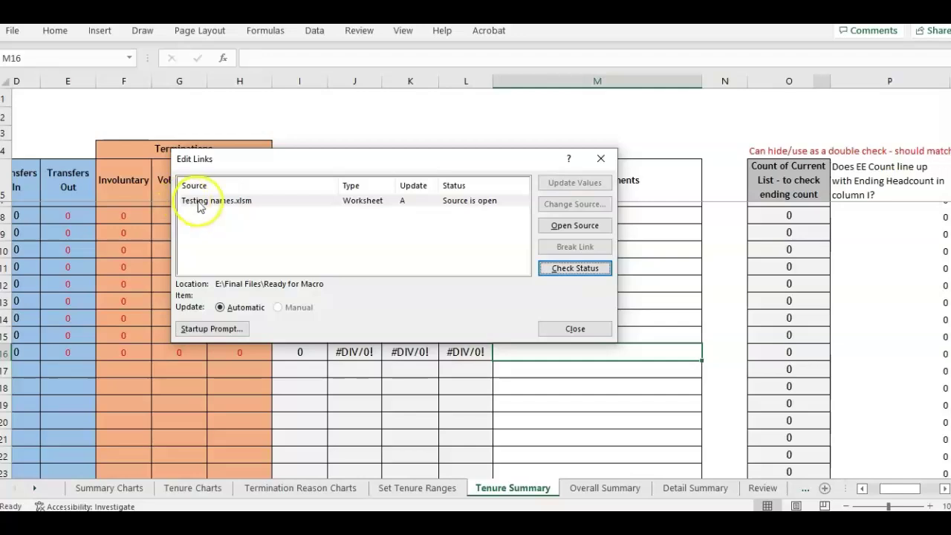
{"action": "left_click", "coordinate": [601, 158]}
{"action": "left_click", "coordinate": [564, 214]}
{"action": "key", "text": "ctrl+f"}
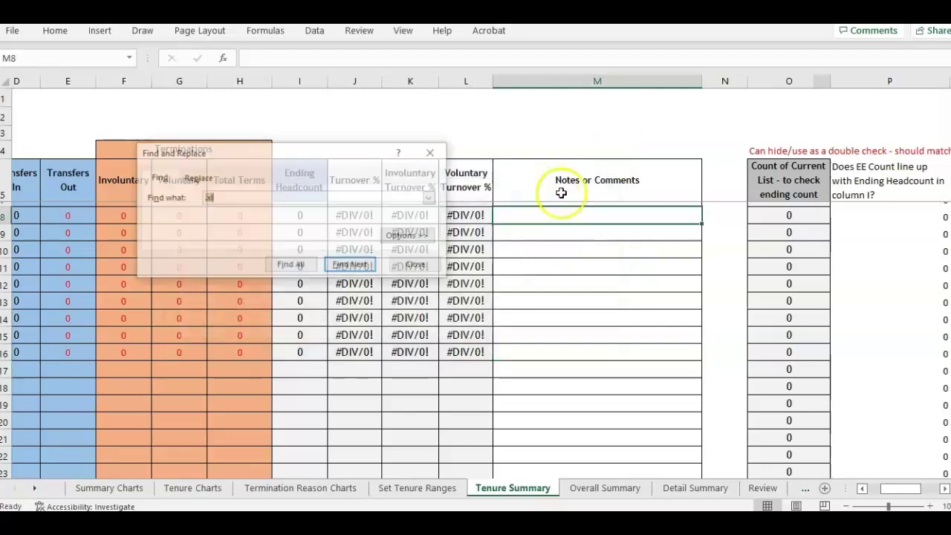
{"action": "left_click", "coordinate": [286, 263]}
{"action": "left_click", "coordinate": [488, 302]}
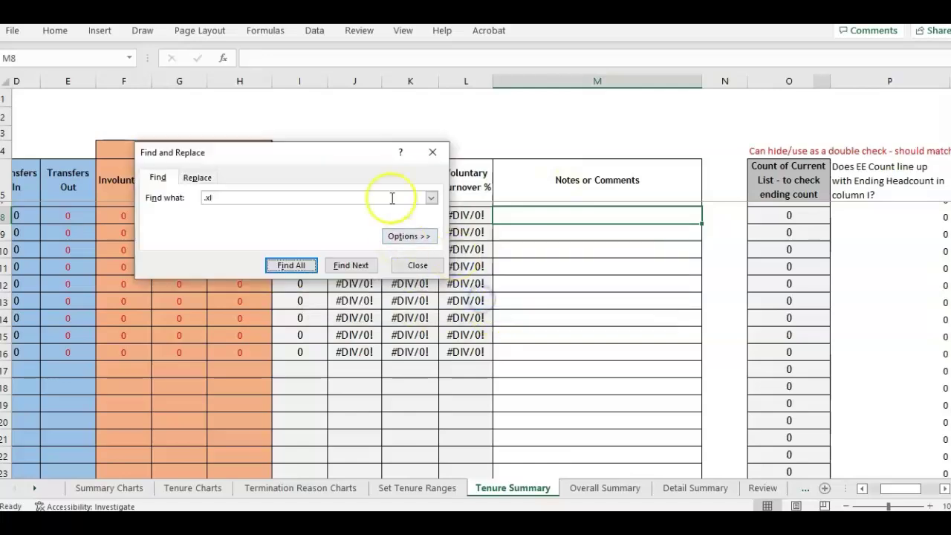
{"action": "left_click_drag", "start_coordinate": [297, 159], "coordinate": [423, 134]}
{"action": "left_click", "coordinate": [399, 488]}
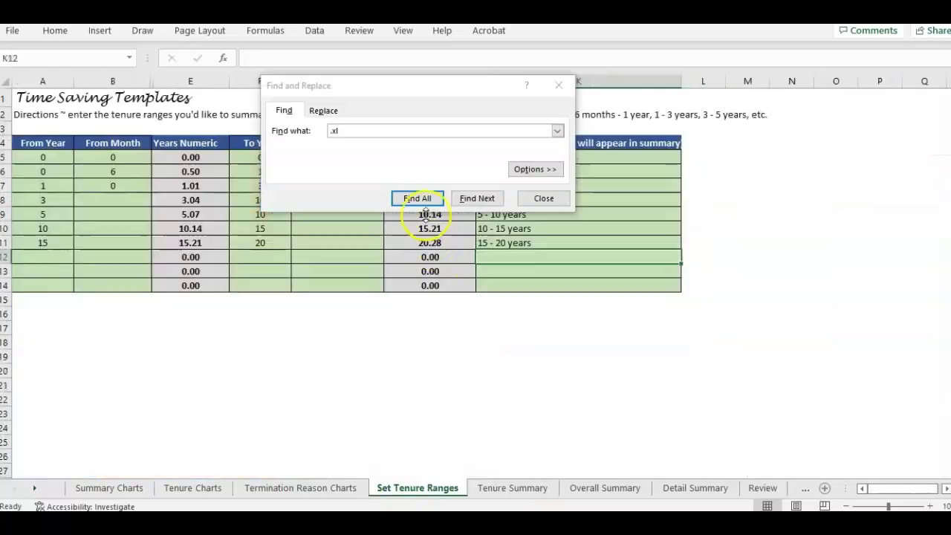
{"action": "left_click", "coordinate": [413, 198]}
{"action": "left_click", "coordinate": [562, 89]}
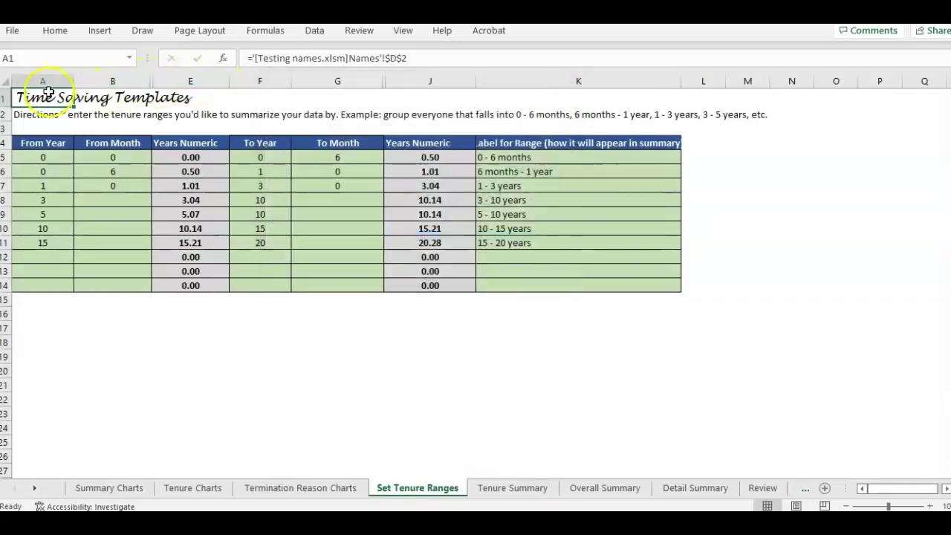
{"action": "left_click", "coordinate": [79, 186]}
{"action": "left_click", "coordinate": [45, 115]}
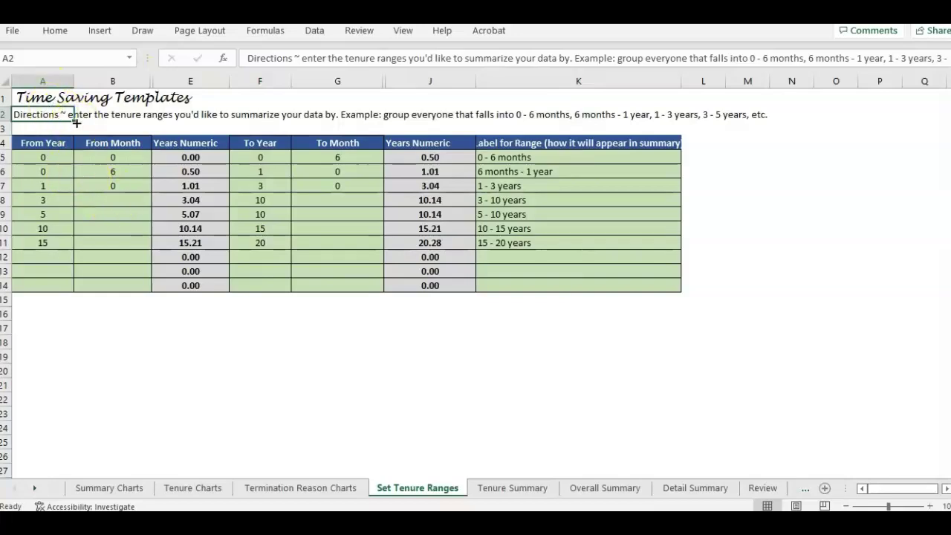
{"action": "left_click", "coordinate": [39, 98]}
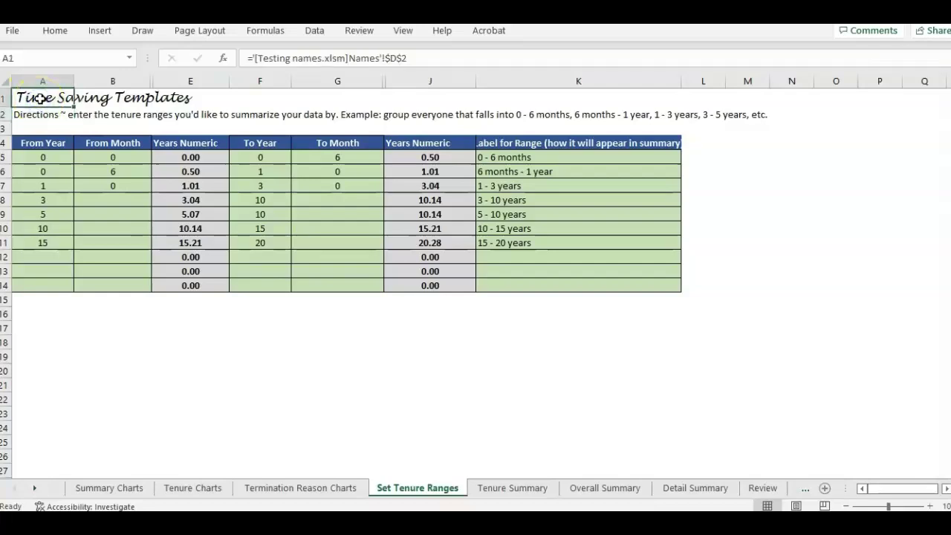
- Paste A1 over itself as values so it holds plain text 'Time Saving Templates'
{"action": "key", "text": "ctrl+c"}
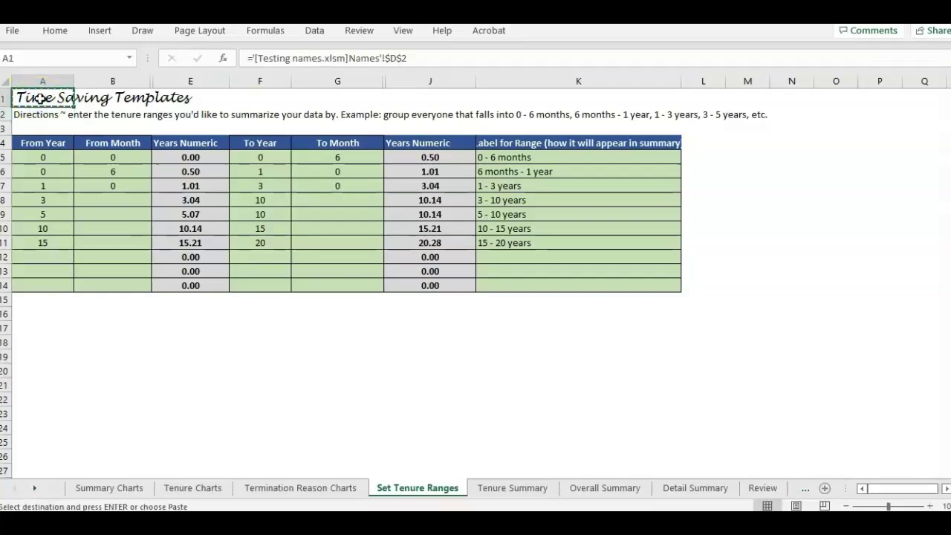
{"action": "right_click", "coordinate": [39, 99]}
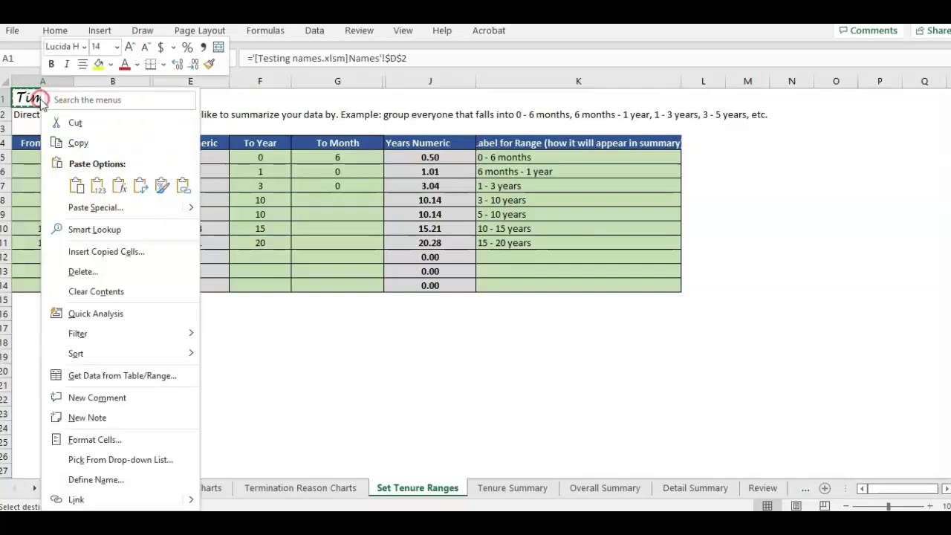
{"action": "left_click", "coordinate": [101, 211]}
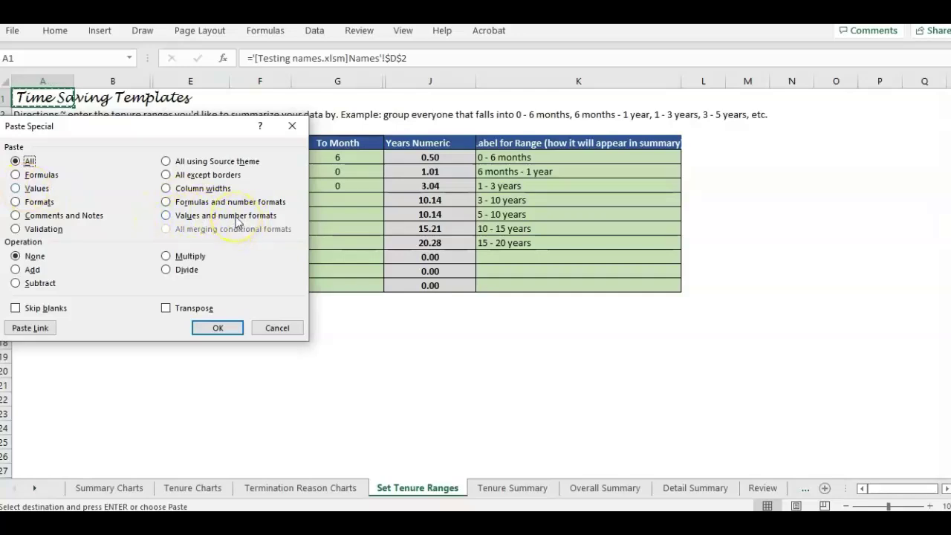
{"action": "left_click", "coordinate": [36, 188]}
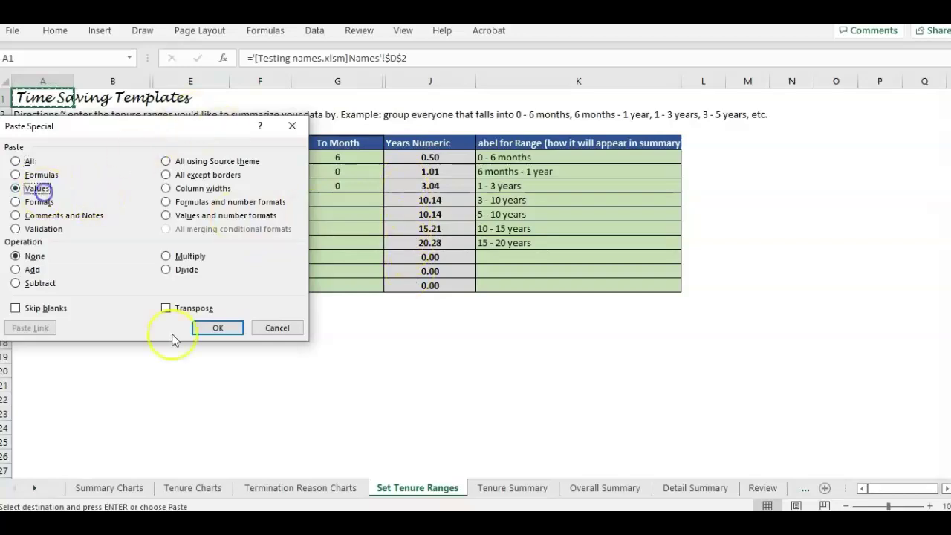
{"action": "left_click", "coordinate": [215, 328]}
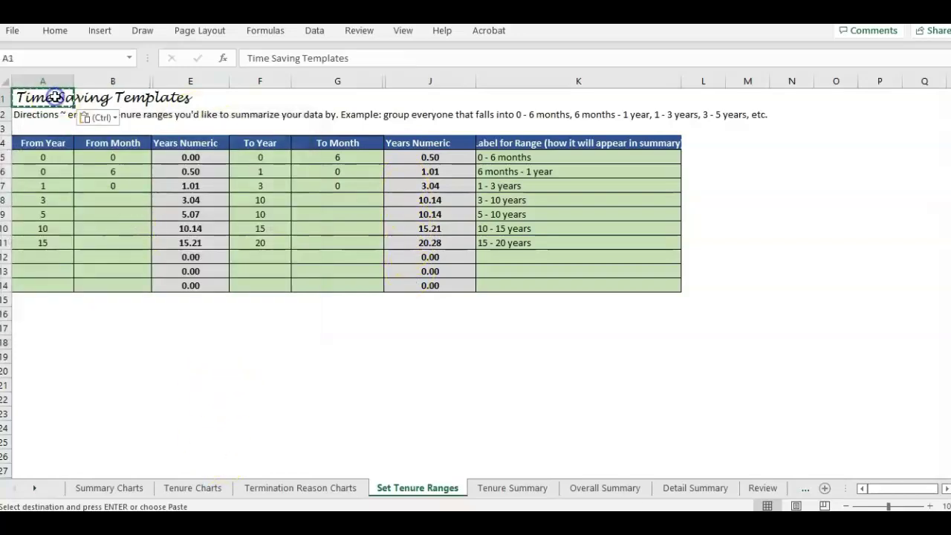
{"action": "left_click", "coordinate": [33, 178]}
{"action": "left_click", "coordinate": [111, 187]}
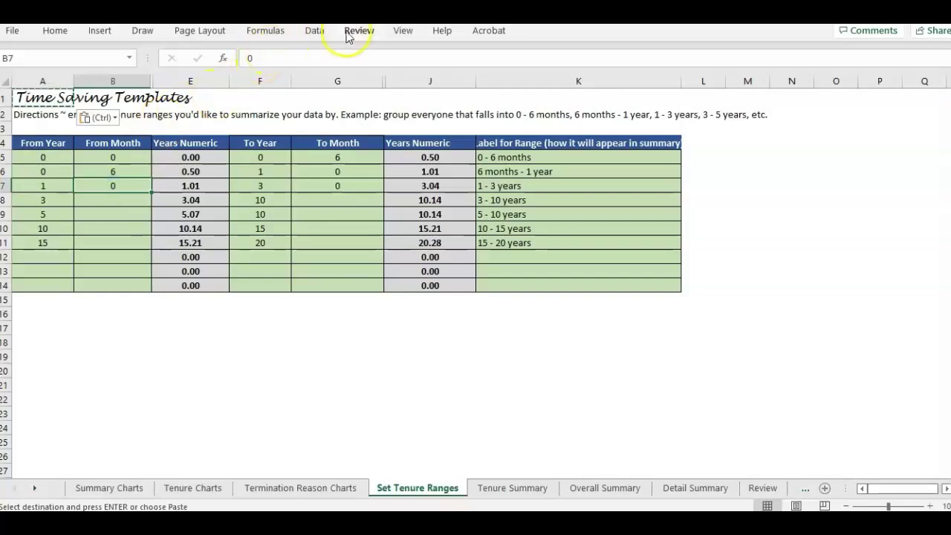
- Check the Data tab's link tools to confirm no external links remain
{"action": "left_click", "coordinate": [317, 31]}
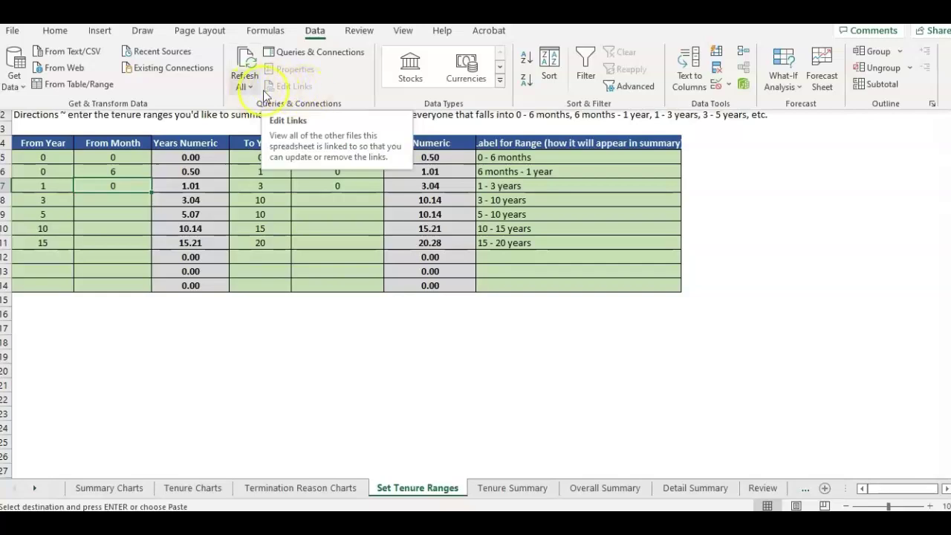
{"action": "left_click", "coordinate": [286, 199]}
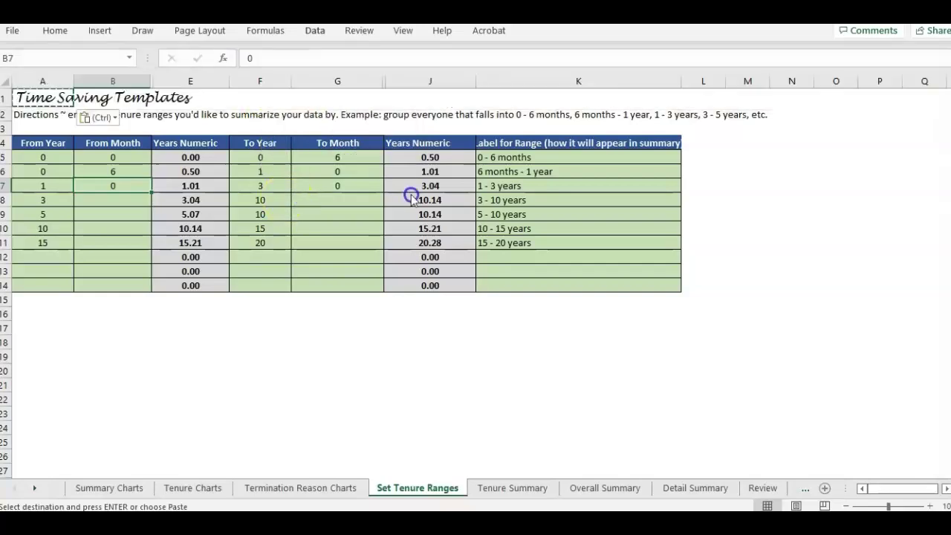
{"action": "left_click", "coordinate": [350, 199]}
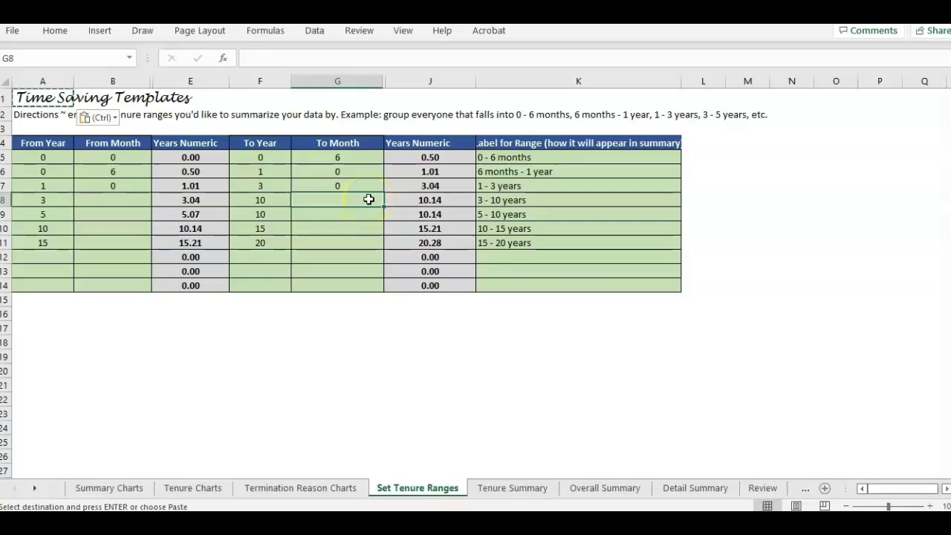
- On Tenure Summary, Find All '.xl' to list the ten cells linked to the external workbook
{"action": "left_click", "coordinate": [513, 488]}
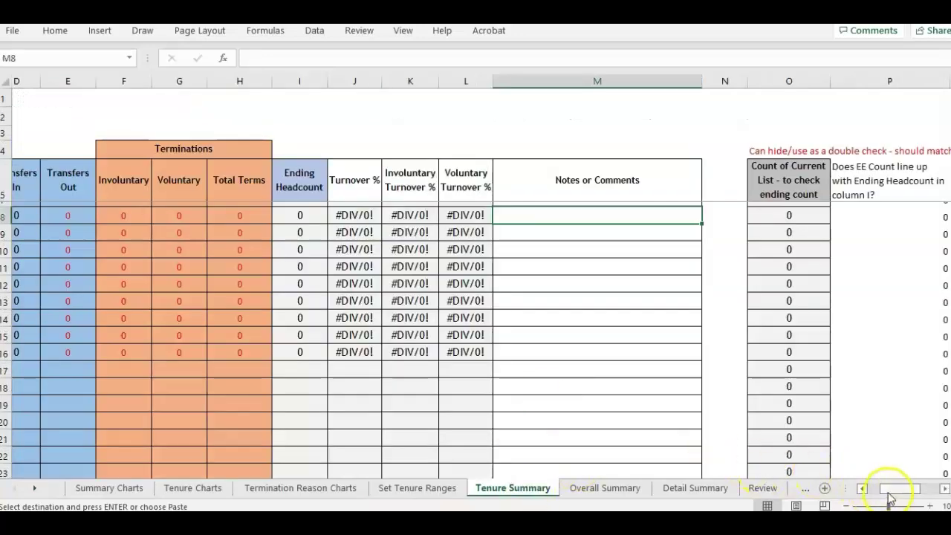
{"action": "left_click_drag", "start_coordinate": [888, 488], "coordinate": [812, 500]}
{"action": "left_click", "coordinate": [100, 185]}
{"action": "scroll", "coordinate": [111, 231], "scroll_direction": "up", "scroll_amount": 2}
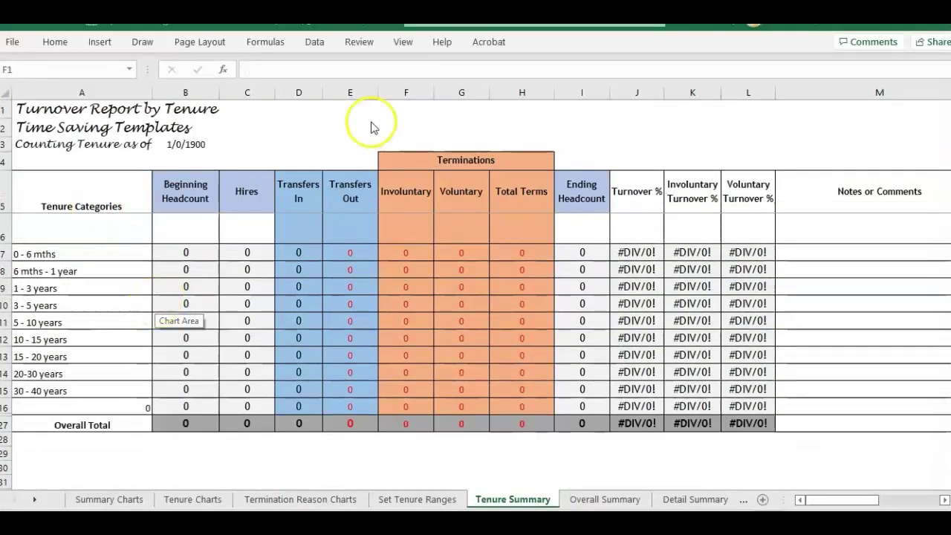
{"action": "left_click_drag", "start_coordinate": [347, 144], "coordinate": [347, 152]}
{"action": "key", "text": "Up"}
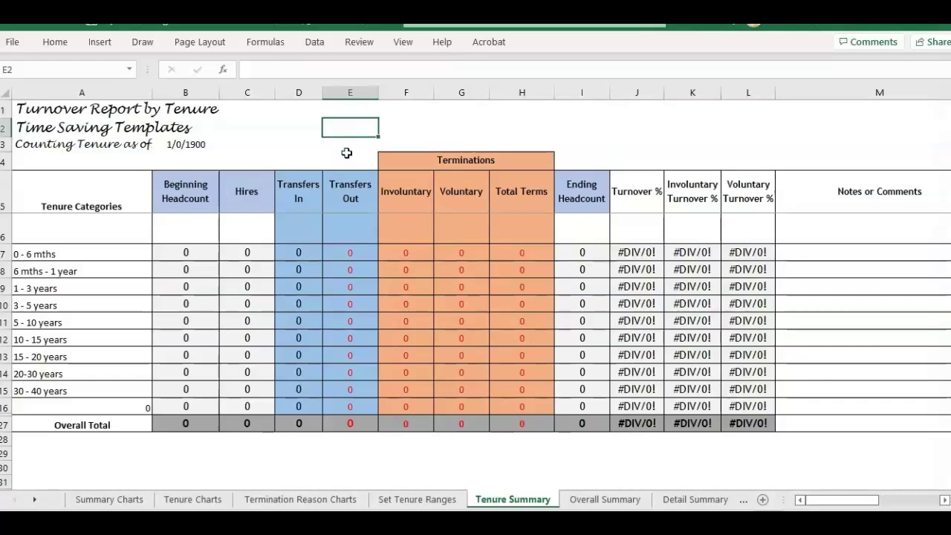
{"action": "key", "text": "ctrl+f"}
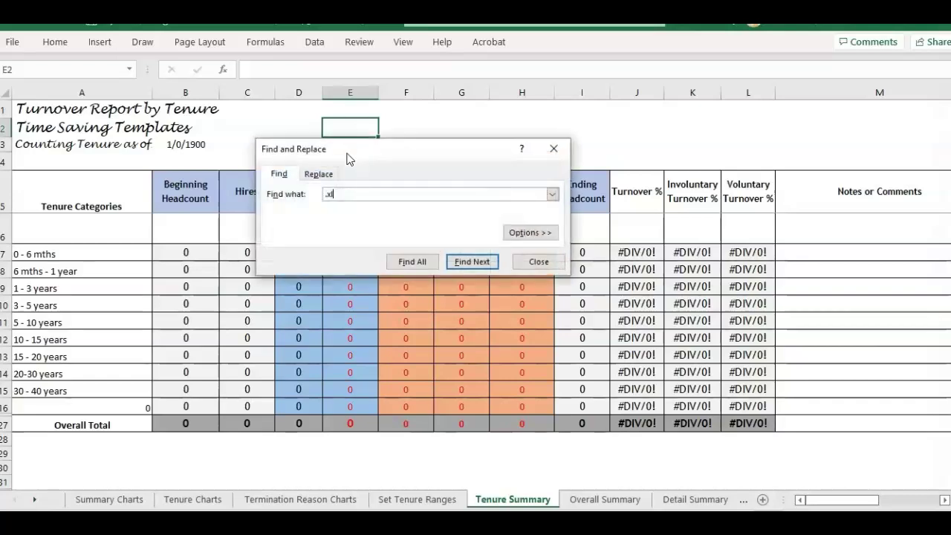
{"action": "left_click", "coordinate": [406, 263]}
{"action": "left_click_drag", "start_coordinate": [439, 148], "coordinate": [425, 298]}
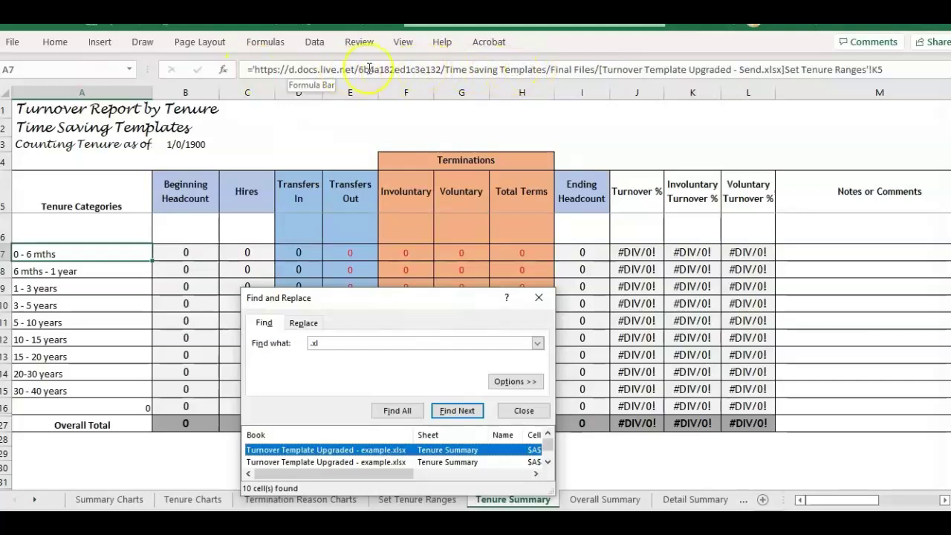
{"action": "left_click", "coordinate": [538, 297]}
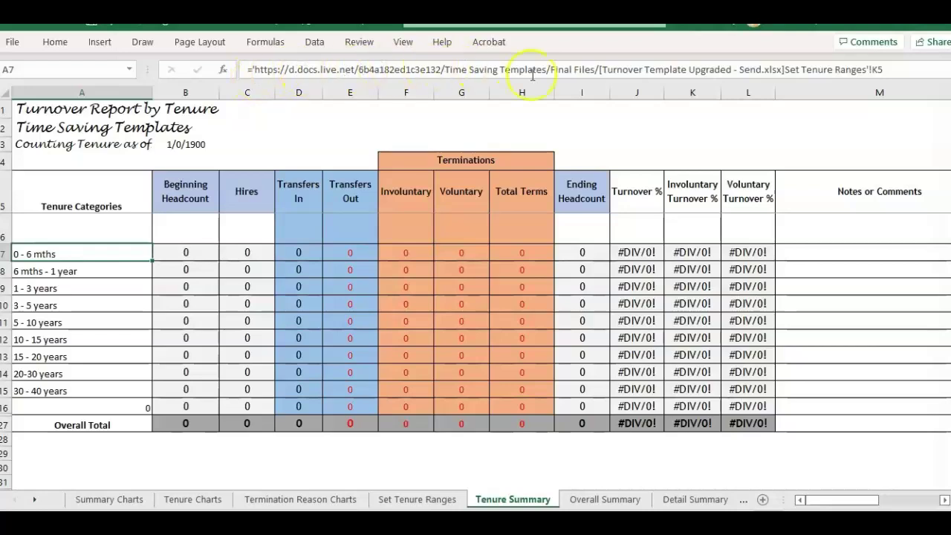
- Inspect A7's formula reference to Set Tenure Ranges in Turnover Template Upgraded - Send.xlsx
{"action": "left_click_drag", "start_coordinate": [785, 69], "coordinate": [847, 82]}
{"action": "left_click", "coordinate": [405, 500]}
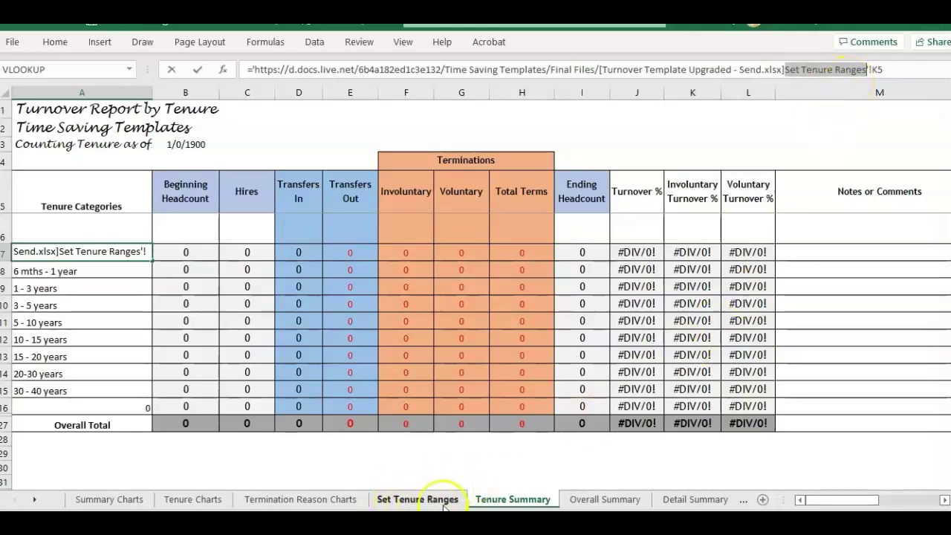
{"action": "key", "text": "Escape"}
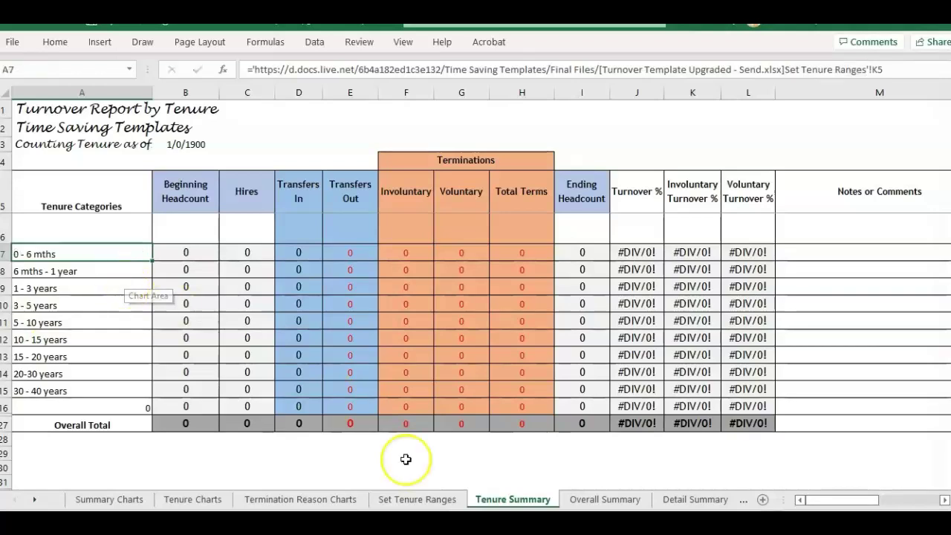
- On Set Tenure Ranges, widen column K so the range labels show in full
{"action": "left_click", "coordinate": [405, 501]}
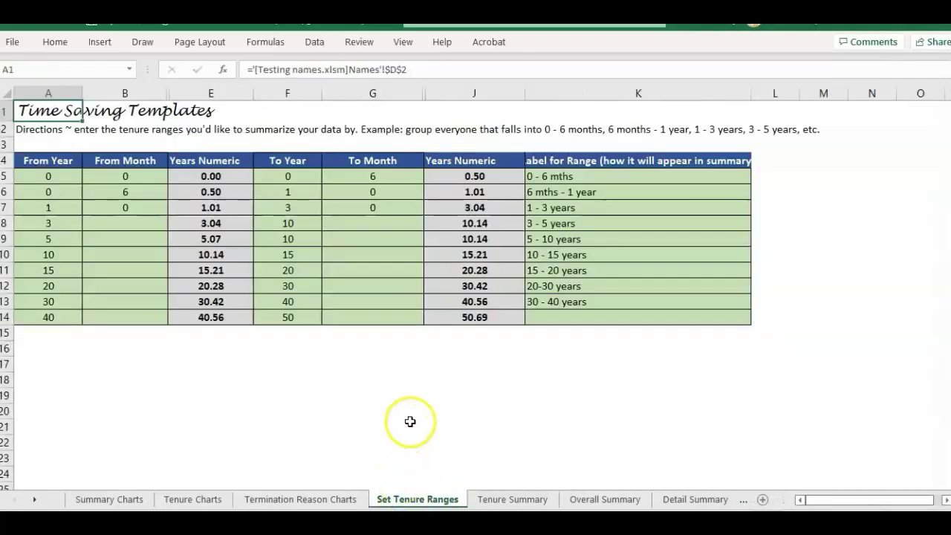
{"action": "left_click", "coordinate": [581, 273]}
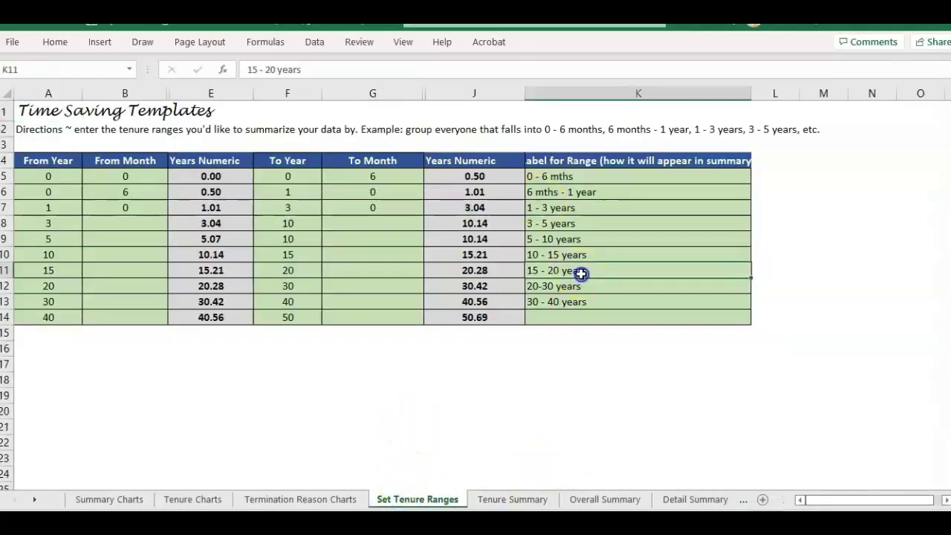
{"action": "left_click_drag", "start_coordinate": [750, 94], "coordinate": [764, 94]}
{"action": "left_click", "coordinate": [611, 192]}
{"action": "left_click", "coordinate": [620, 312]}
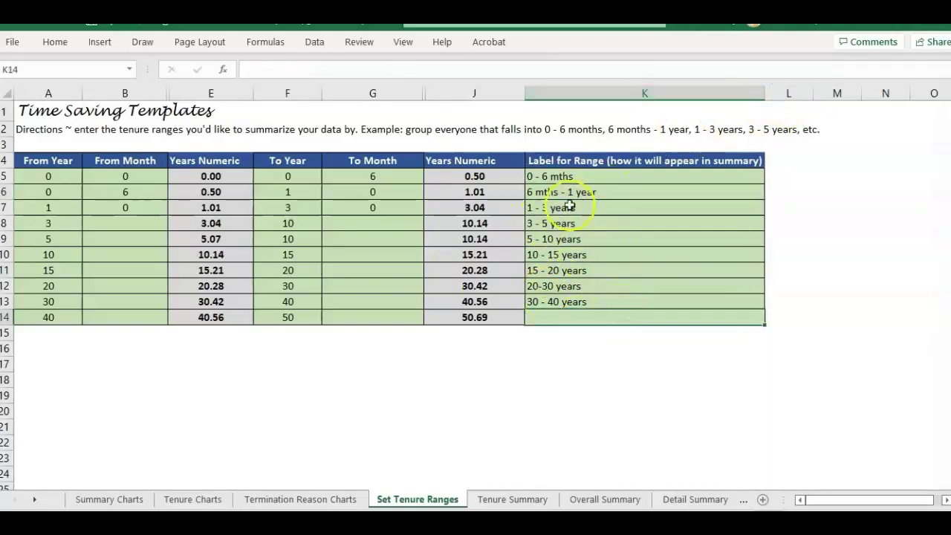
- Relabel the first range in K5 as '0 - 3 years'
{"action": "left_click", "coordinate": [558, 176]}
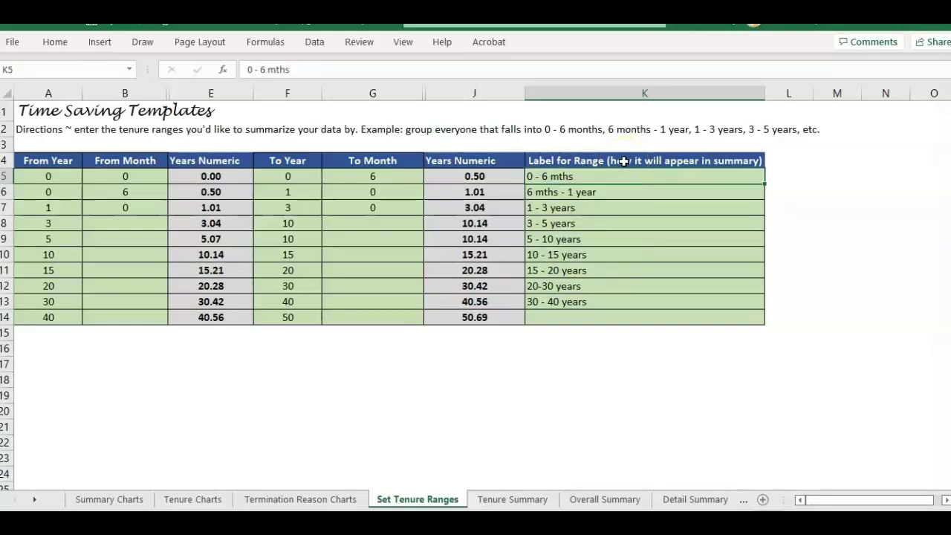
{"action": "left_click", "coordinate": [622, 161]}
{"action": "key", "text": "Return"}
{"action": "type", "text": "0"}
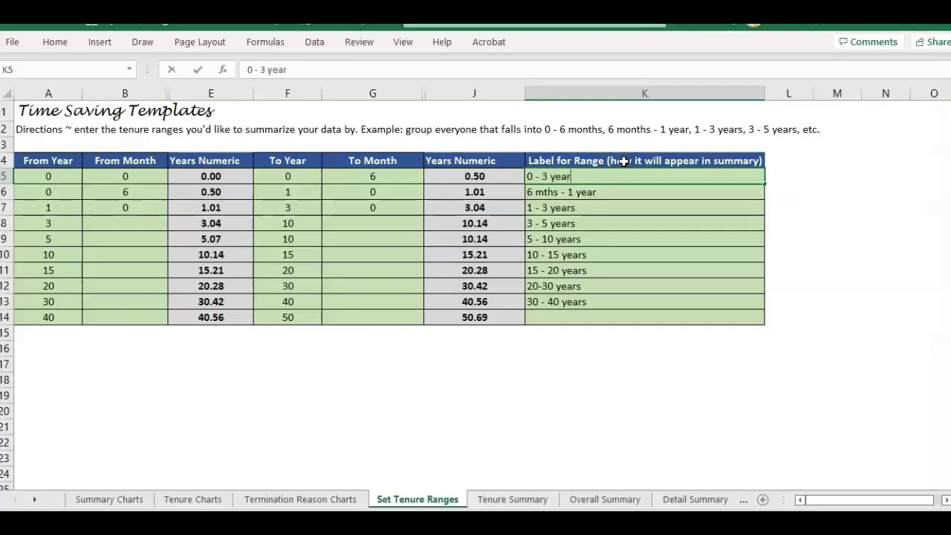
{"action": "key", "text": "Return"}
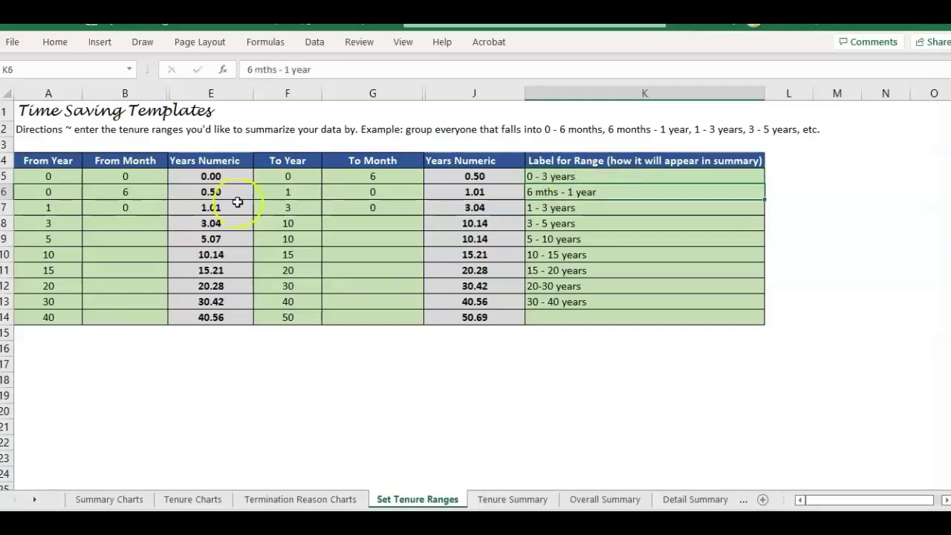
{"action": "left_click", "coordinate": [703, 187]}
{"action": "left_click", "coordinate": [702, 176]}
{"action": "left_click", "coordinate": [513, 499]}
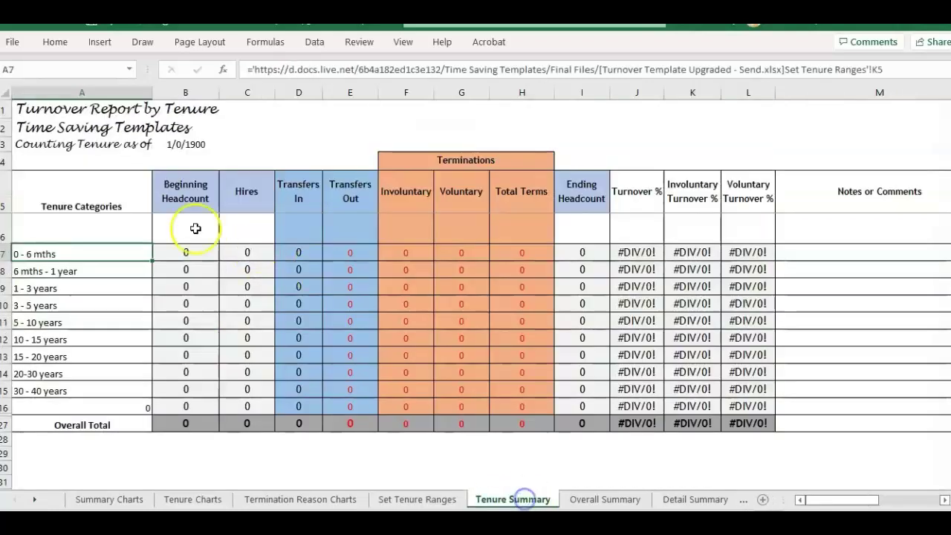
- Compare A7:A15's formulas with Set Tenure Ranges, then select the external workbook path in A7
{"action": "left_click", "coordinate": [95, 206]}
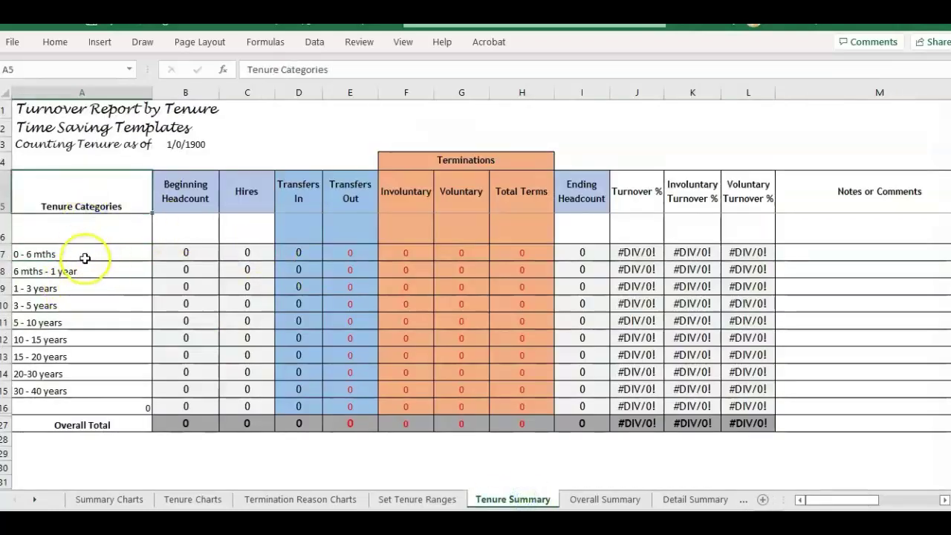
{"action": "left_click", "coordinate": [83, 255]}
{"action": "left_click_drag", "start_coordinate": [99, 254], "coordinate": [127, 390]}
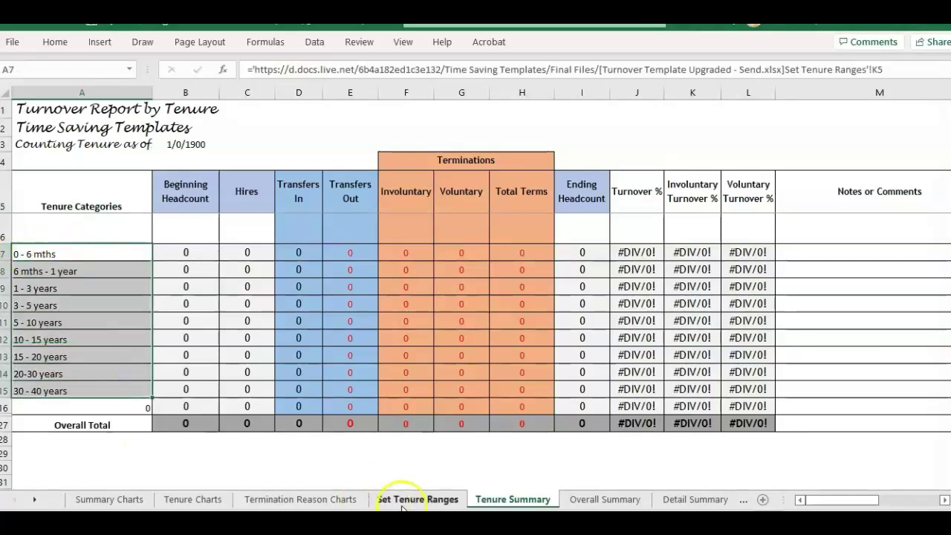
{"action": "left_click", "coordinate": [402, 505]}
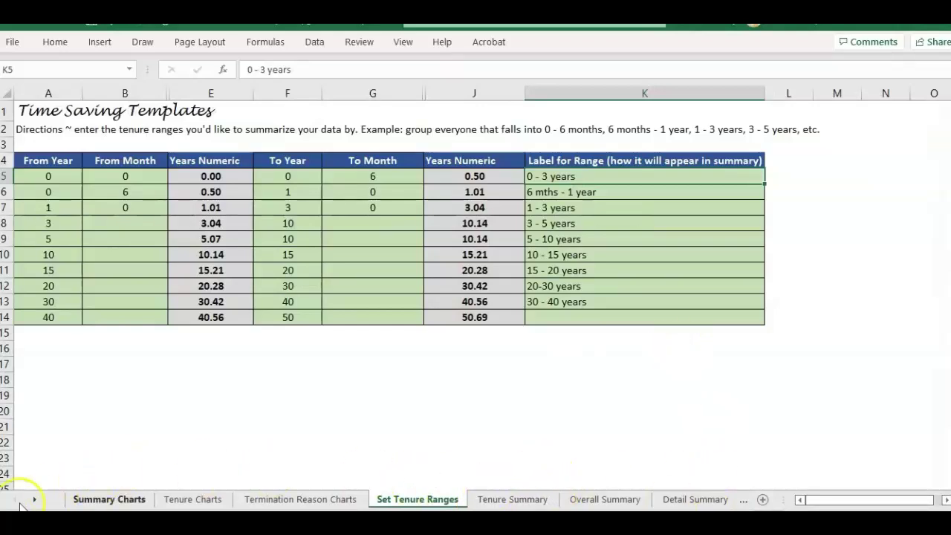
{"action": "left_click", "coordinate": [520, 498]}
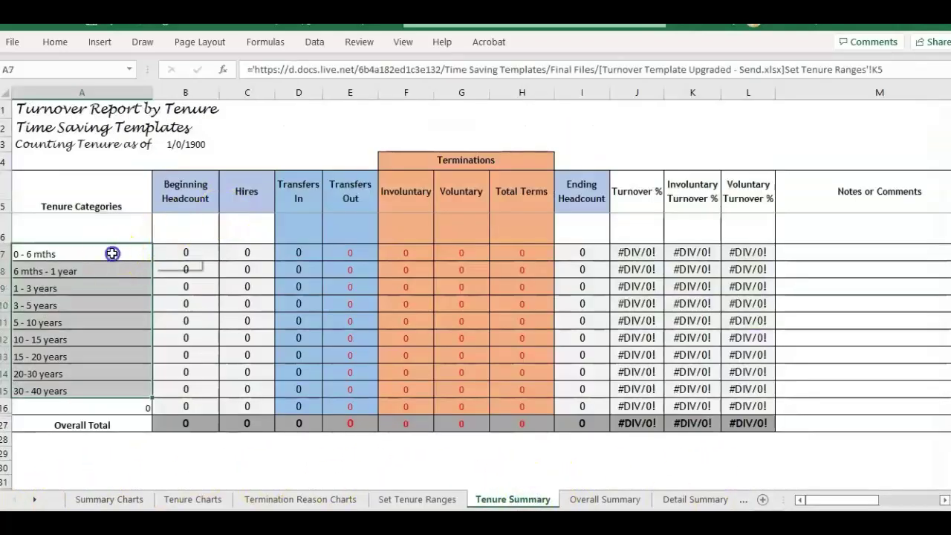
{"action": "left_click", "coordinate": [112, 253]}
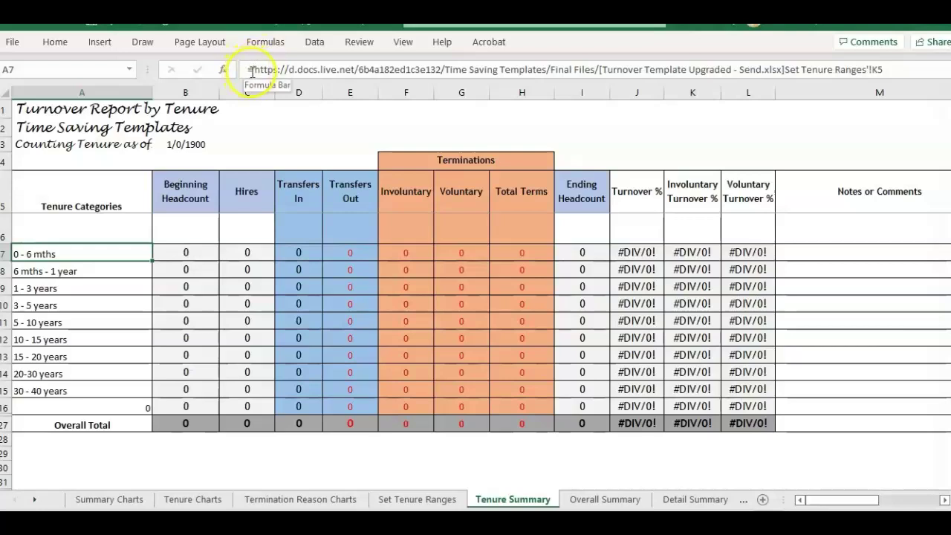
{"action": "left_click_drag", "start_coordinate": [253, 71], "coordinate": [798, 77]}
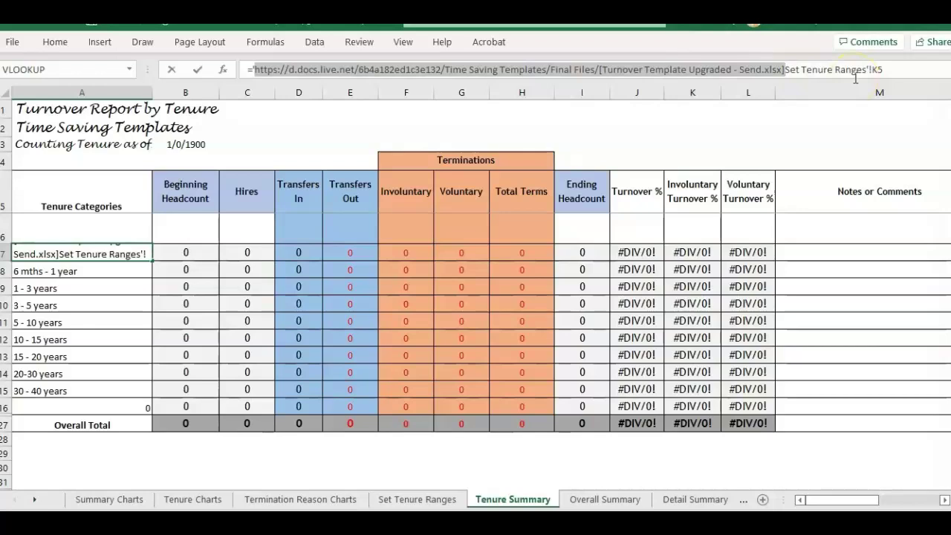
- Change A7 to ='Set Tenure Ranges'!K5 and fill it down through A16
{"action": "key", "text": "BackSpace"}
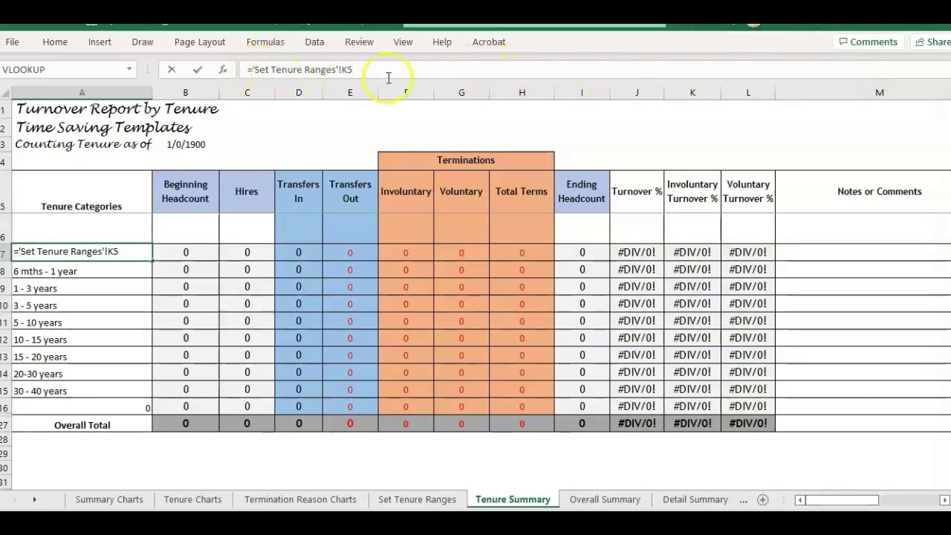
{"action": "key", "text": "Return"}
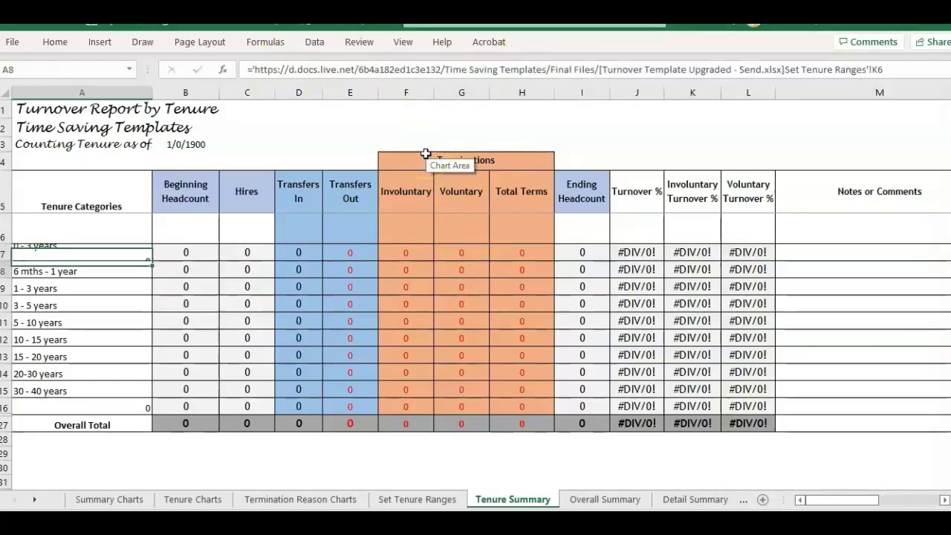
{"action": "left_click", "coordinate": [127, 254]}
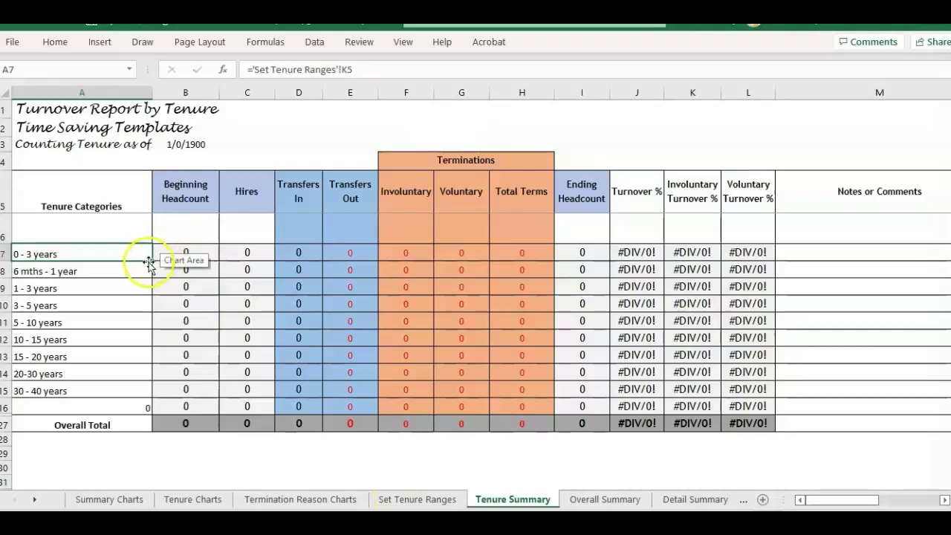
{"action": "left_click_drag", "start_coordinate": [152, 261], "coordinate": [152, 412]}
{"action": "left_click", "coordinate": [119, 251]}
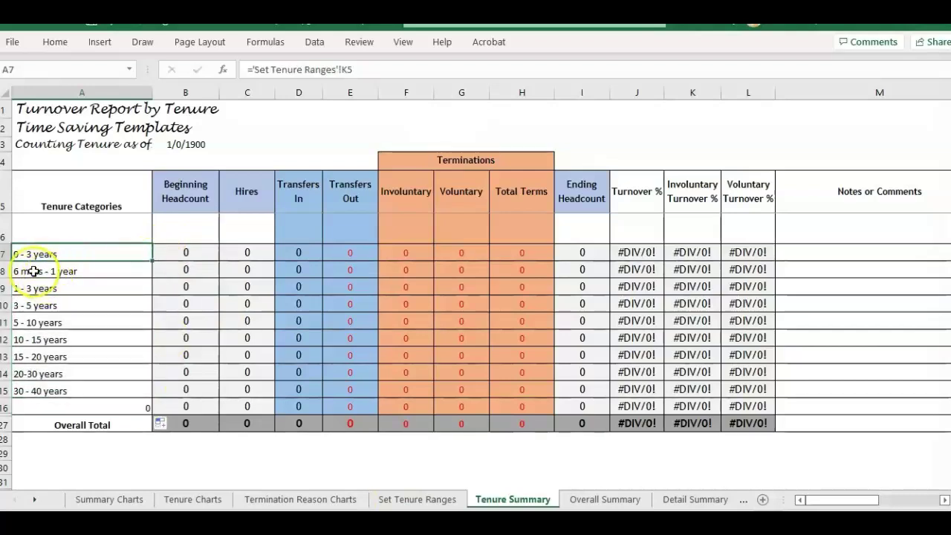
- Compare the Tenure Summary labels, now starting '0 - 3 years', against Set Tenure Ranges
{"action": "left_click", "coordinate": [39, 228]}
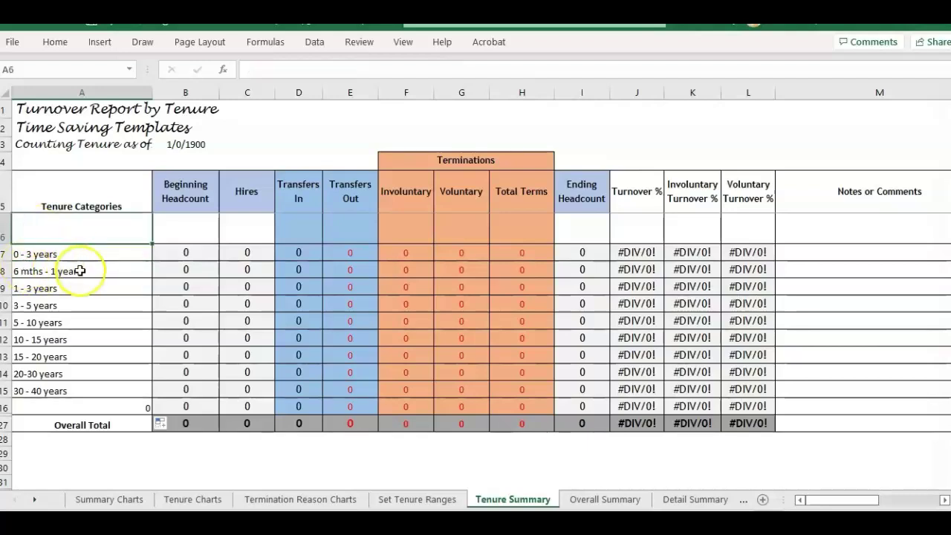
{"action": "left_click", "coordinate": [437, 500]}
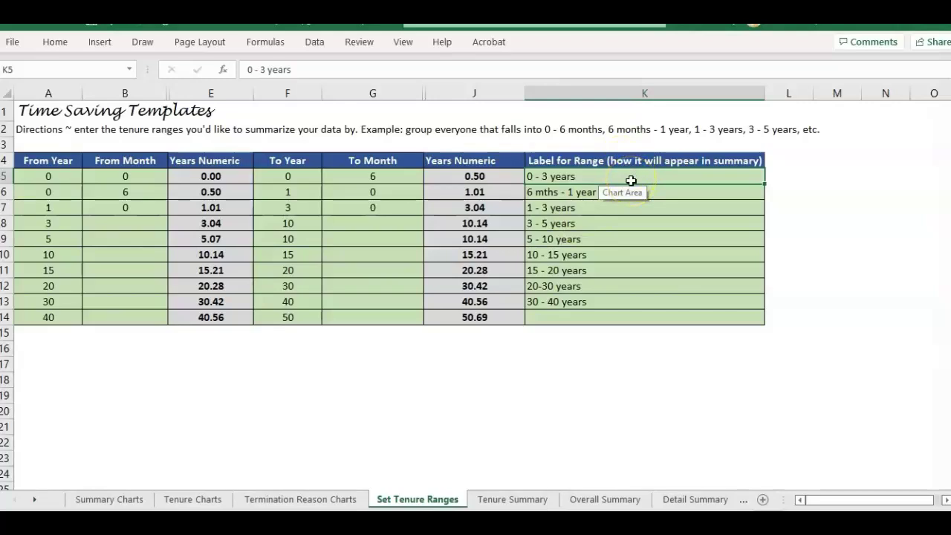
{"action": "left_click", "coordinate": [533, 500]}
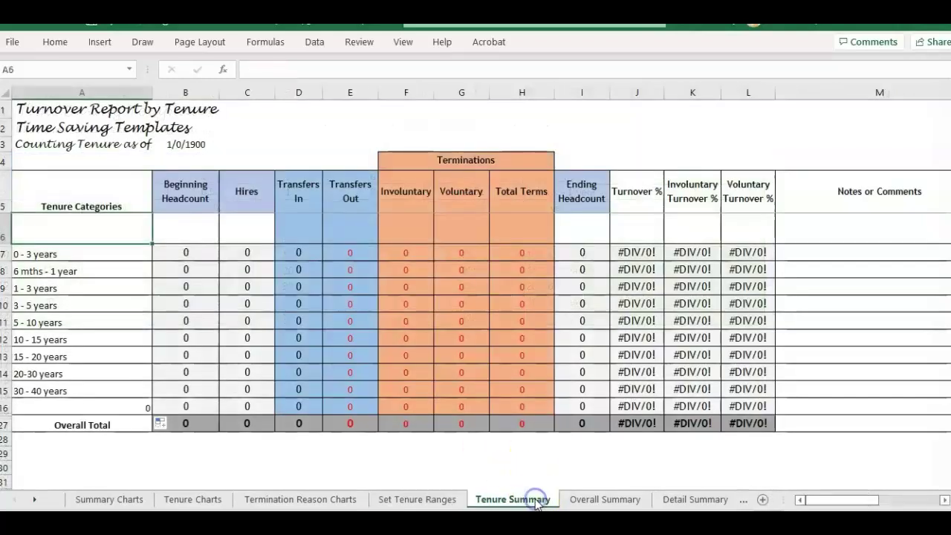
{"action": "left_click", "coordinate": [201, 223]}
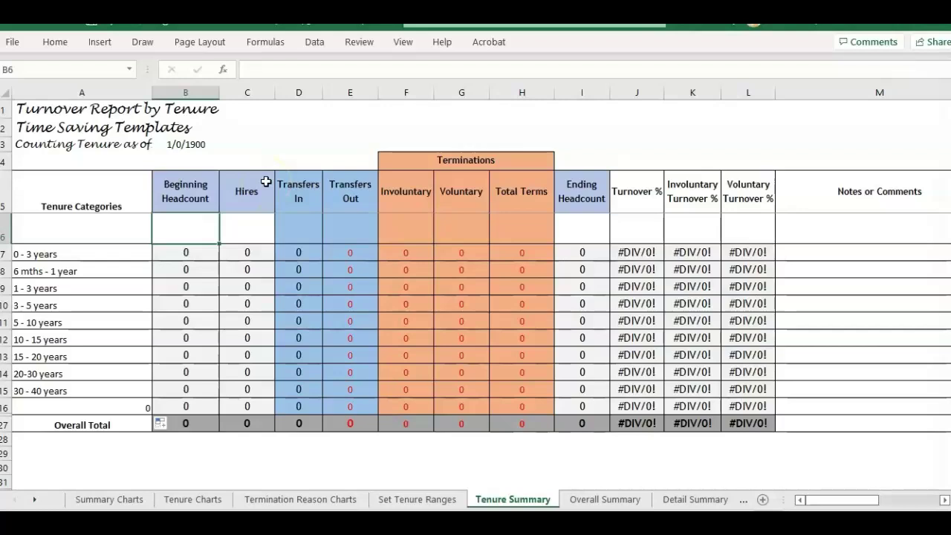
{"action": "left_click", "coordinate": [312, 110]}
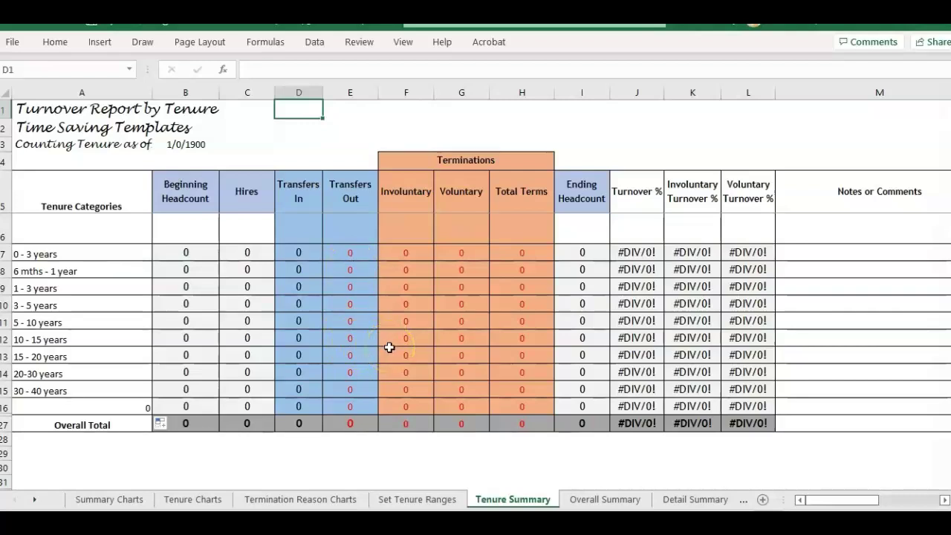
{"action": "key", "text": "ctrl+f"}
{"action": "left_click_drag", "start_coordinate": [384, 290], "coordinate": [408, 117]}
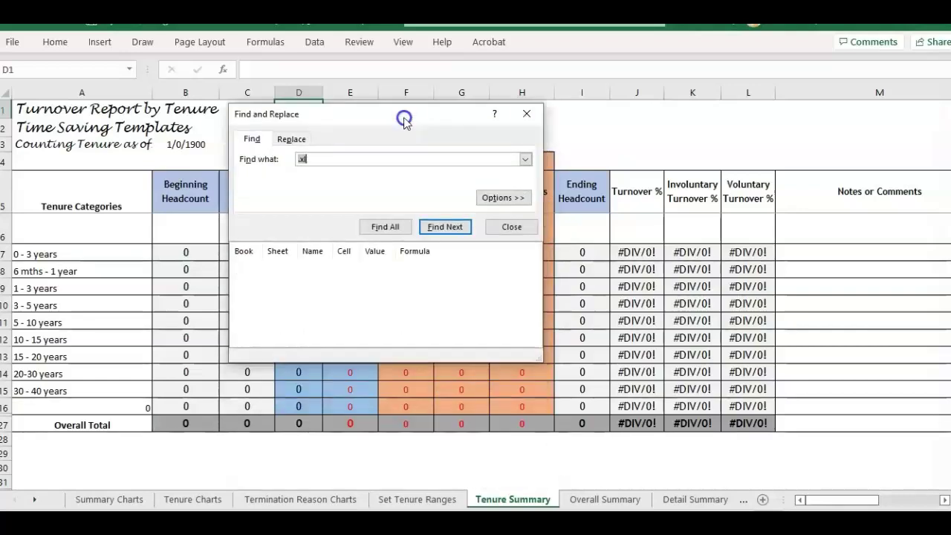
{"action": "left_click", "coordinate": [527, 115]}
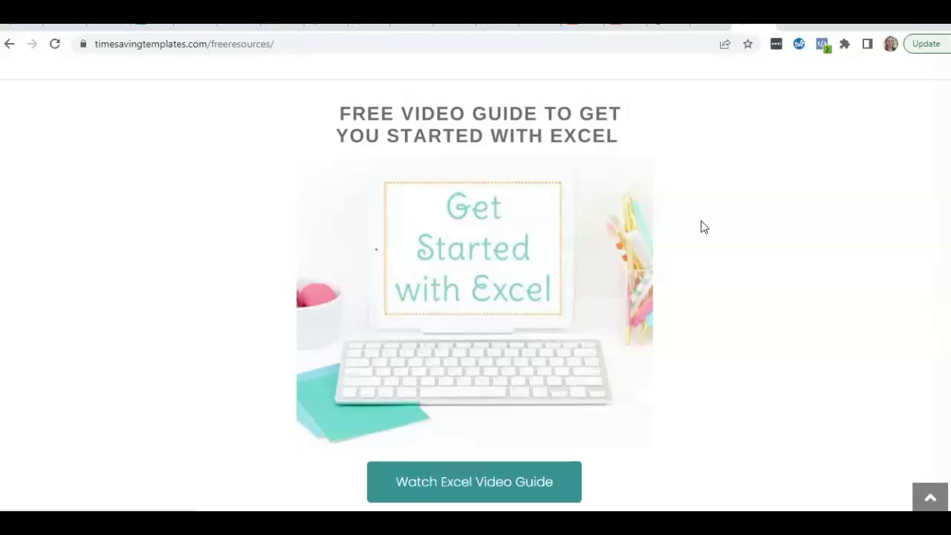
{"action": "scroll", "coordinate": [691, 200], "scroll_direction": "up", "scroll_amount": 1}
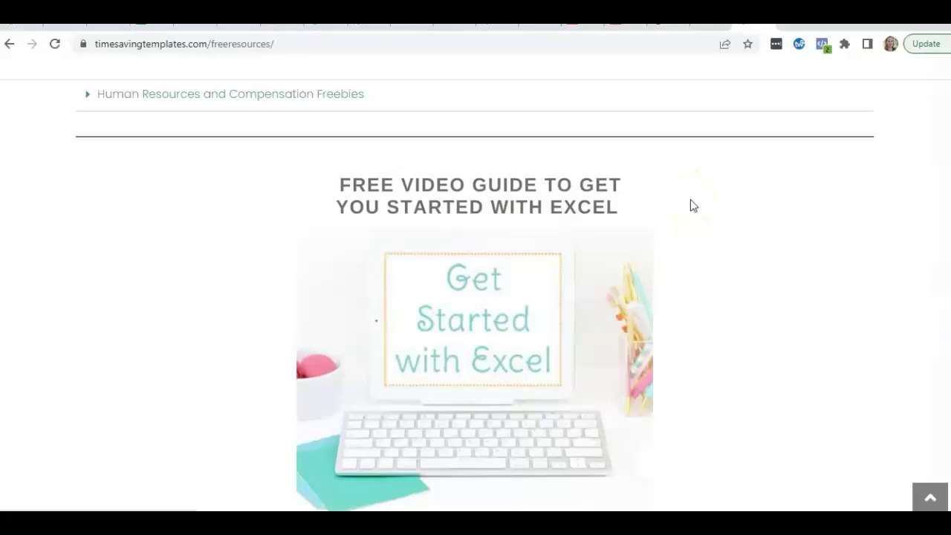
{"action": "scroll", "coordinate": [690, 199], "scroll_direction": "up", "scroll_amount": 3}
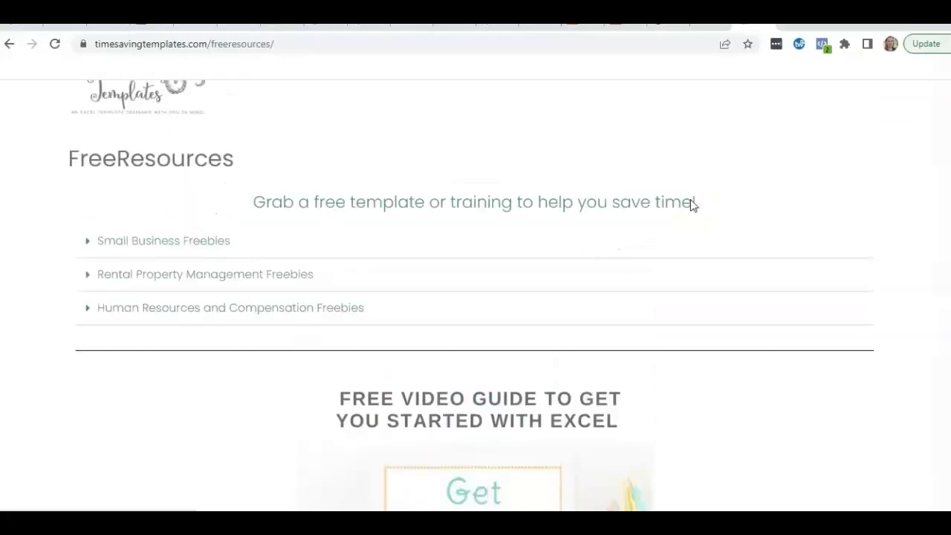
{"action": "scroll", "coordinate": [690, 199], "scroll_direction": "down", "scroll_amount": 4}
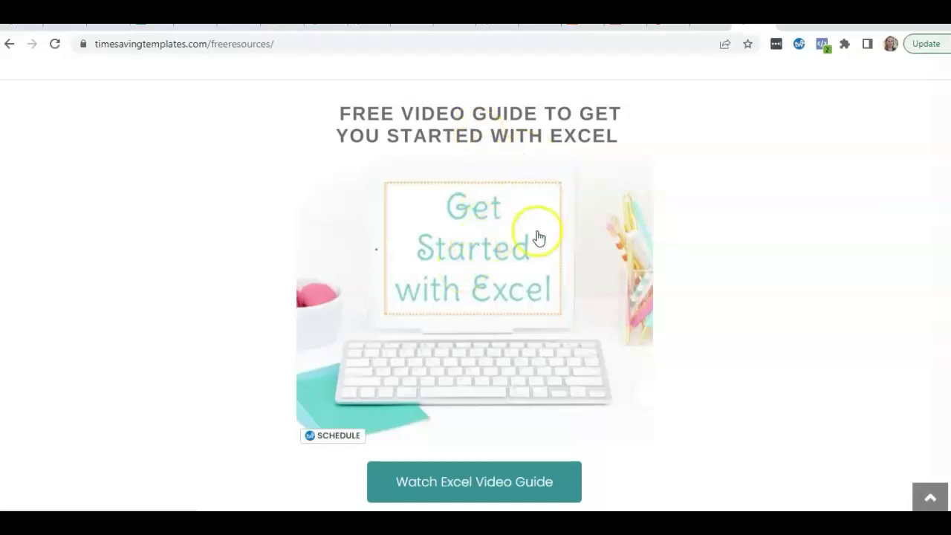
{"action": "scroll", "coordinate": [539, 234], "scroll_direction": "up", "scroll_amount": 1}
{"action": "scroll", "coordinate": [543, 234], "scroll_direction": "up", "scroll_amount": 3}
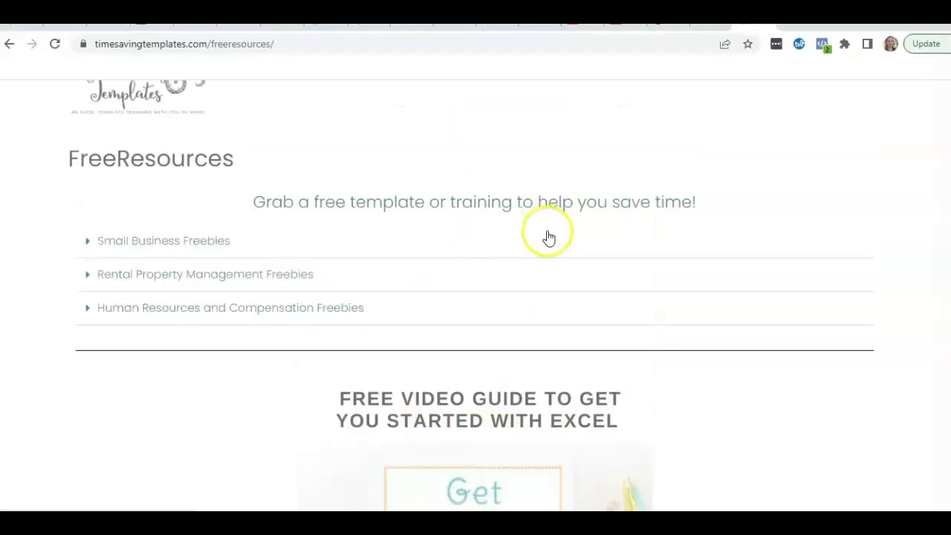
{"action": "scroll", "coordinate": [319, 100], "scroll_direction": "up", "scroll_amount": 1}
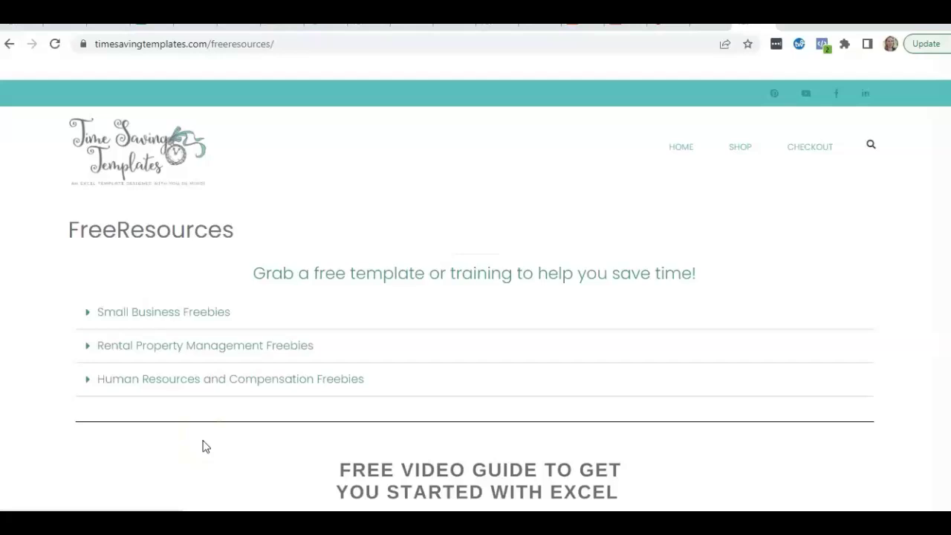
{"action": "left_click", "coordinate": [253, 459]}
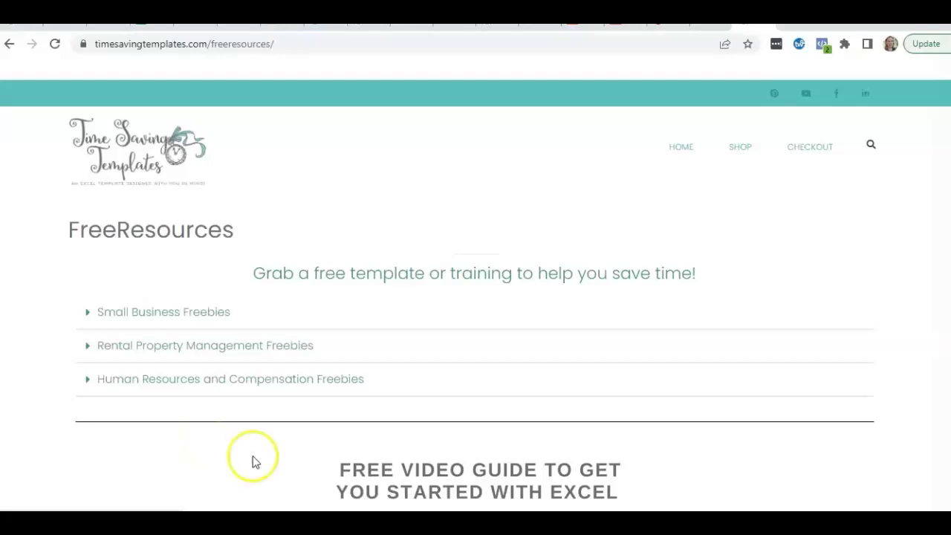
{"action": "left_click", "coordinate": [334, 418]}
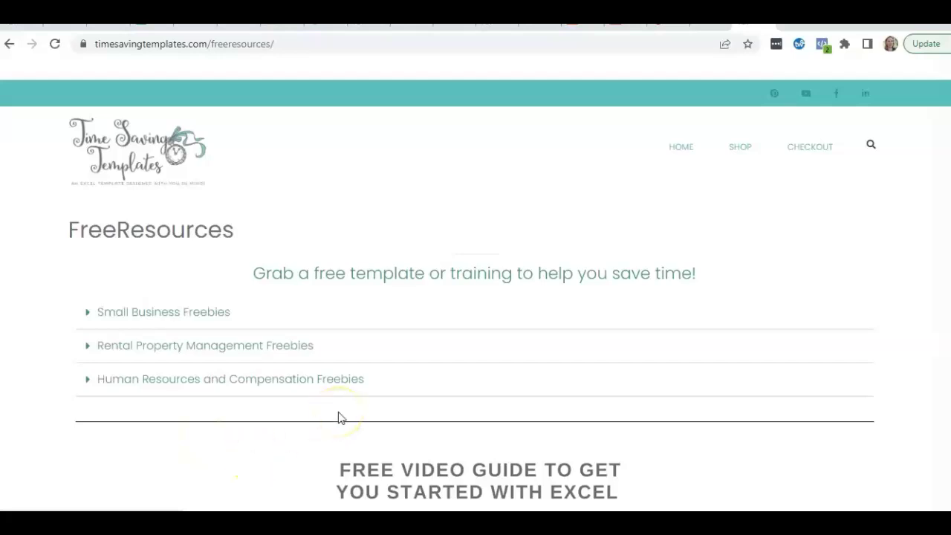
{"action": "left_click", "coordinate": [344, 396]}
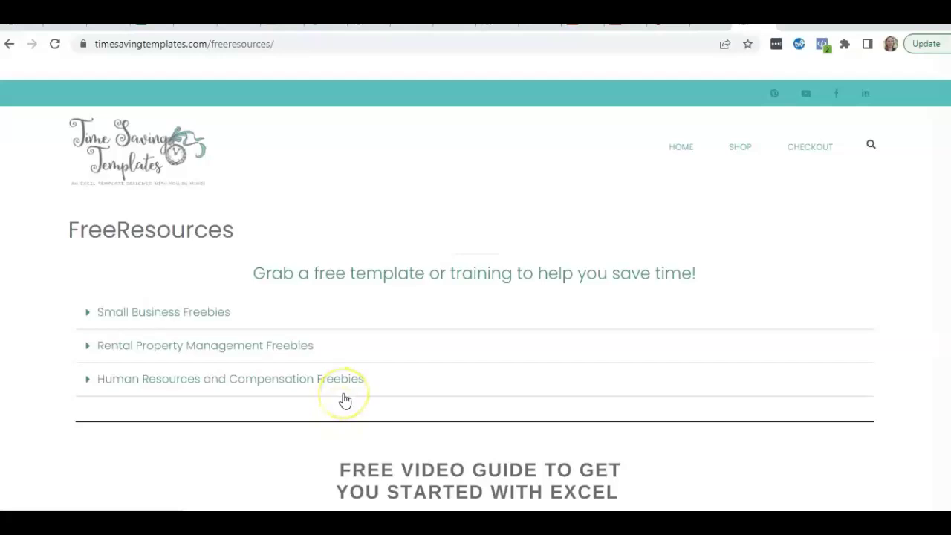